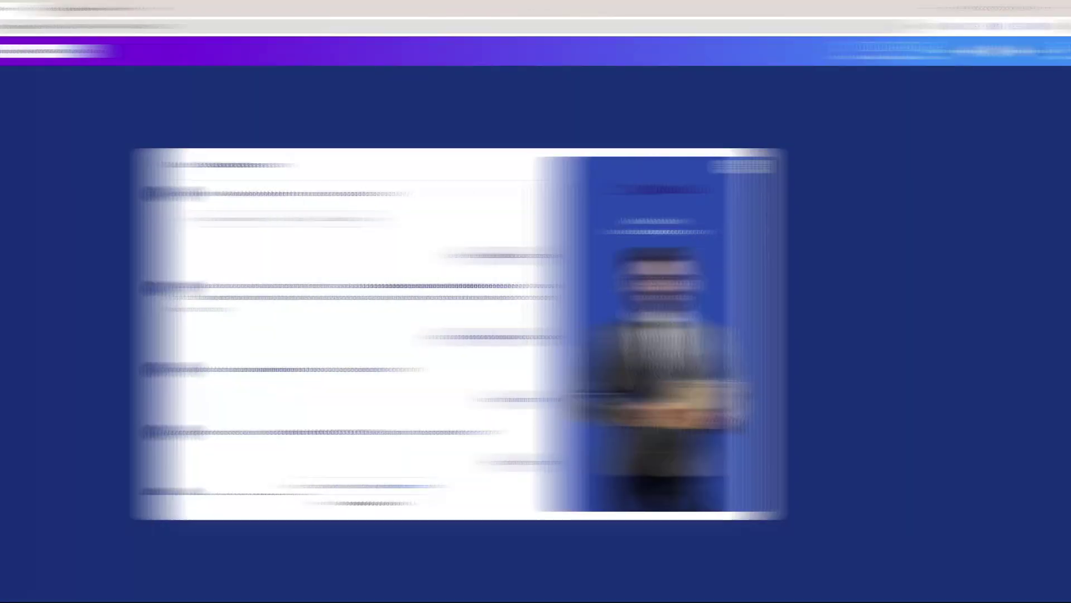
Scroll through the agent's chat and highlight its date and time question.
scroll(467, 295, "down", 5)
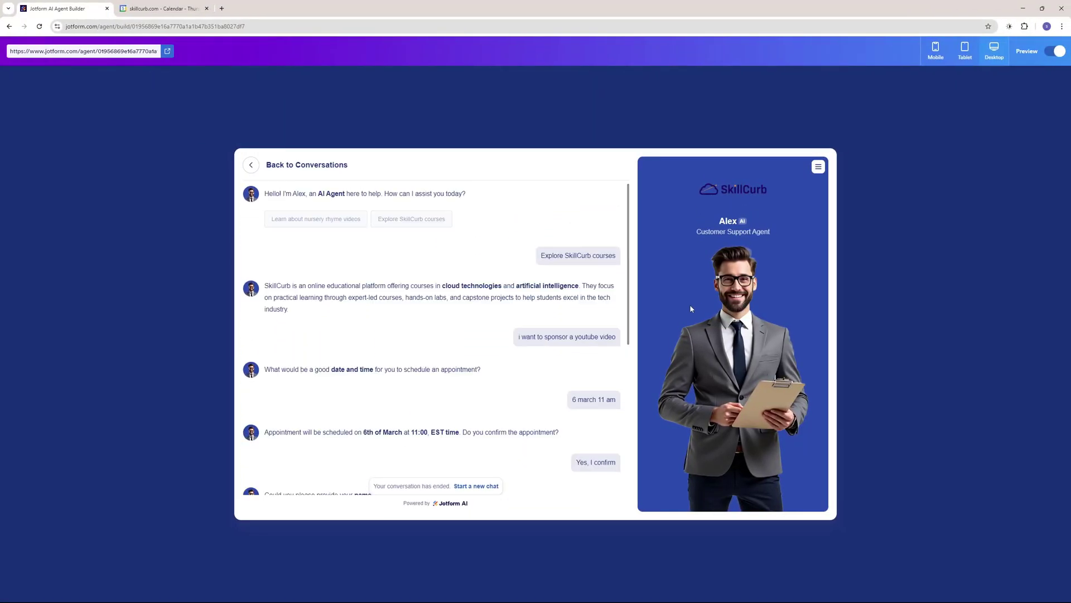
scroll(516, 322, "down", 3)
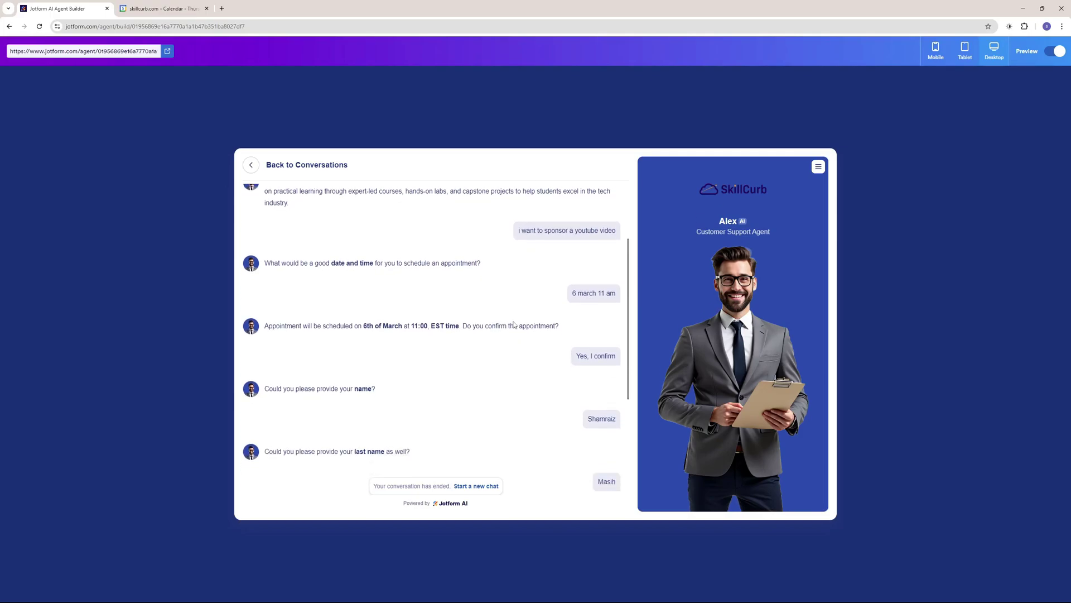
scroll(514, 324, "down", 3)
scroll(511, 325, "up", 5)
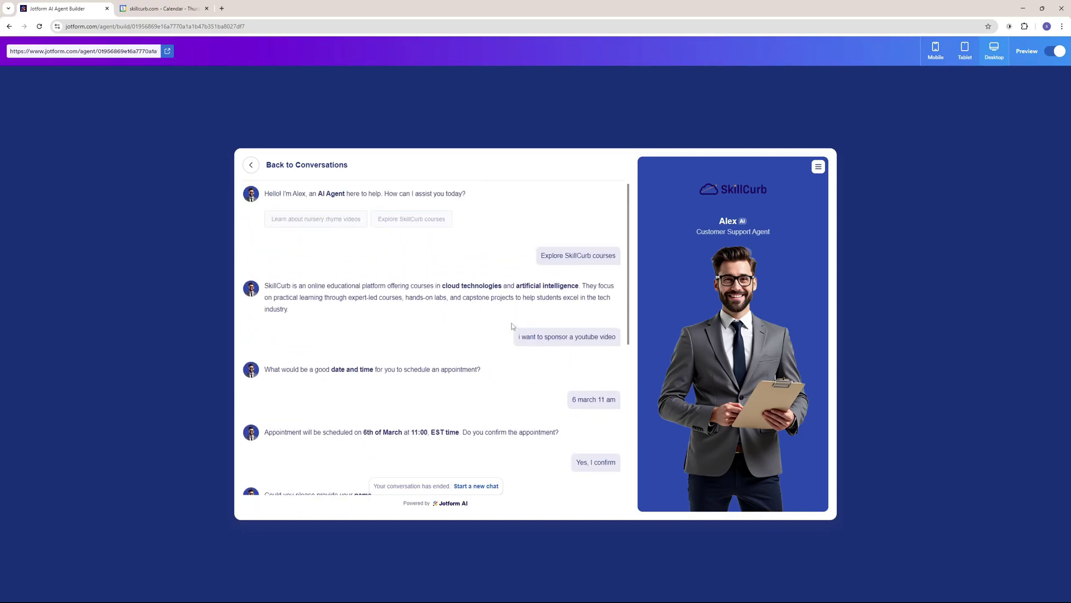
scroll(484, 329, "down", 3)
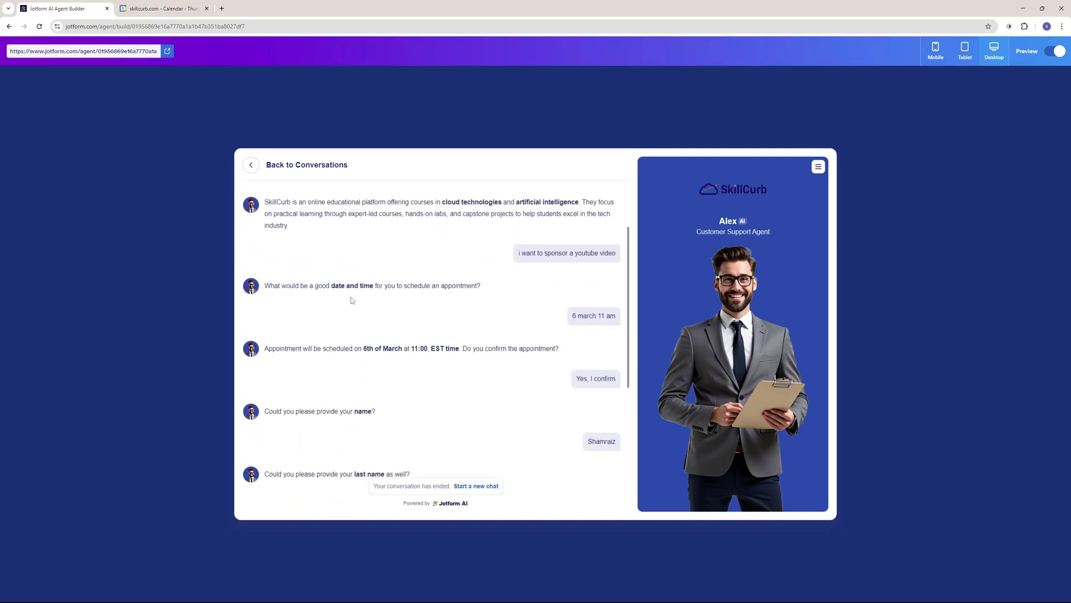
left_click_drag(335, 282, 390, 285)
left_click(412, 304)
scroll(411, 306, "down", 3)
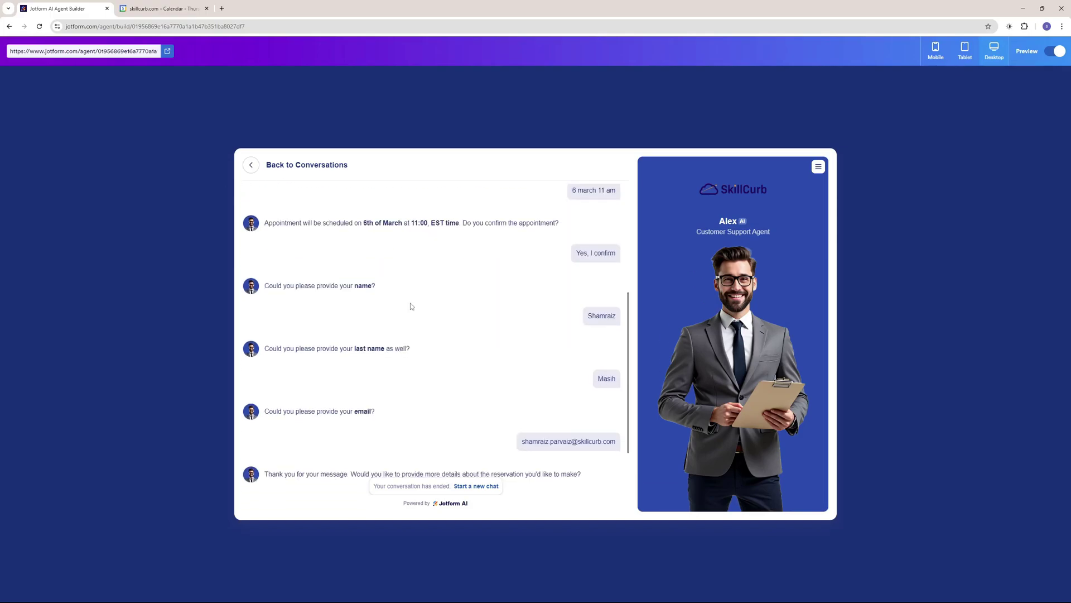
Check the booked appointment in the calendar, then preview the agent at tablet, phone and desktop sizes.
left_click(162, 9)
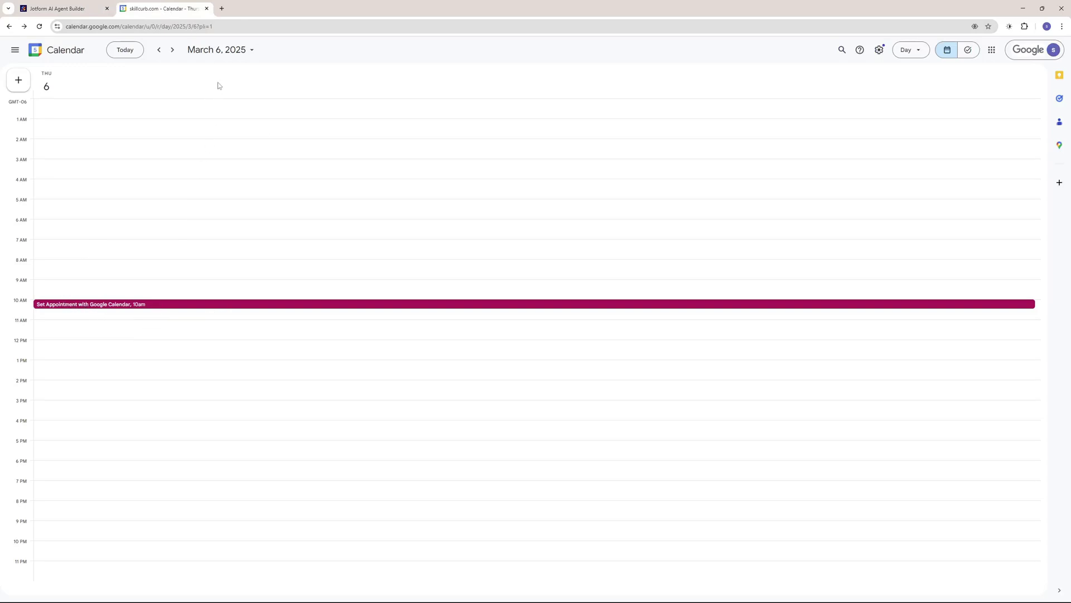
key("ctrl+Tab")
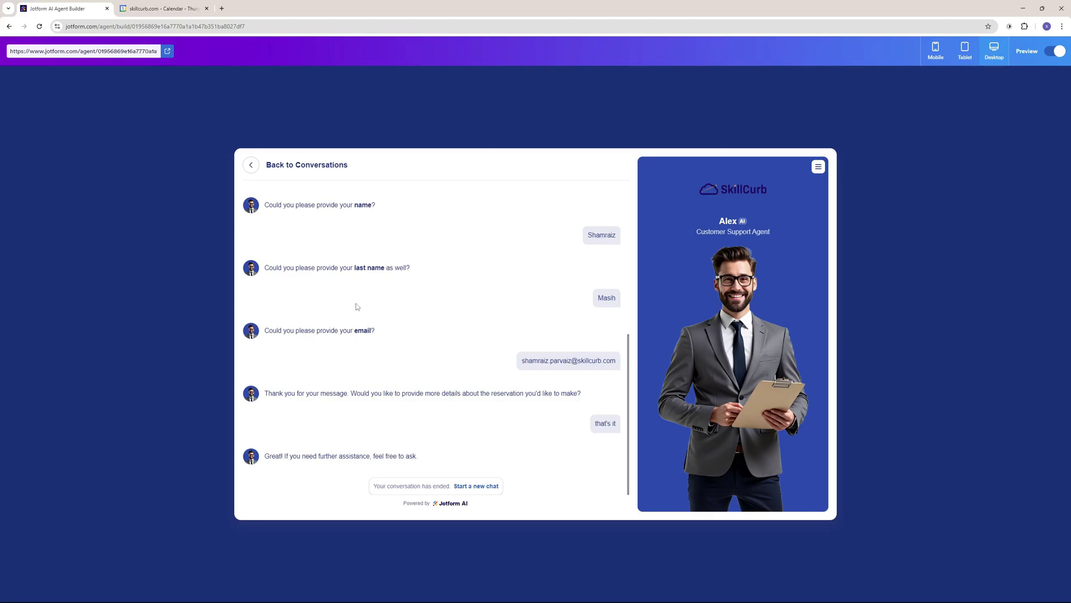
left_click(964, 54)
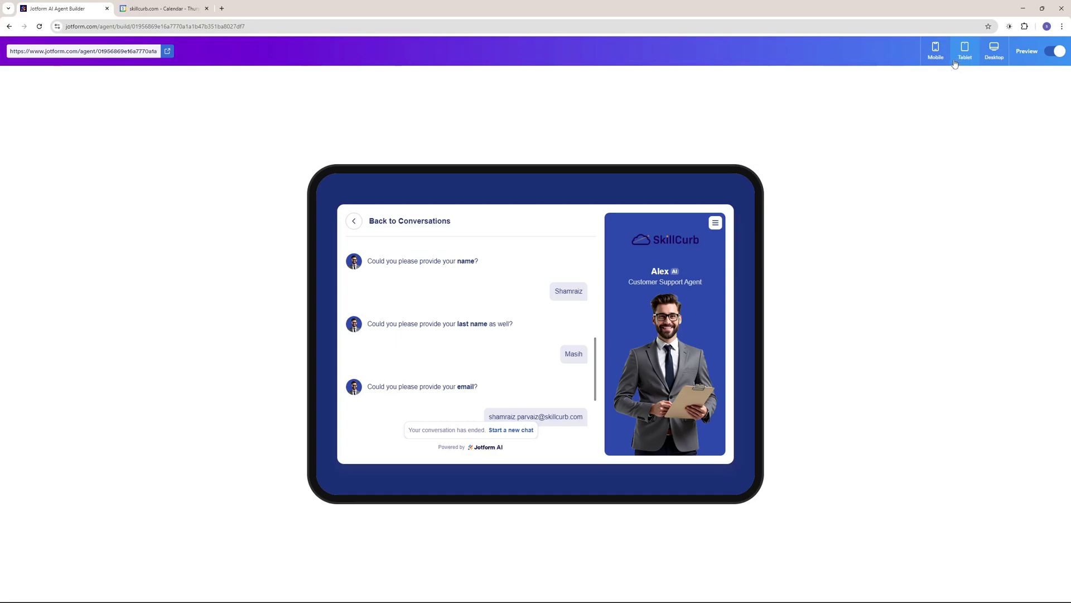
left_click(937, 54)
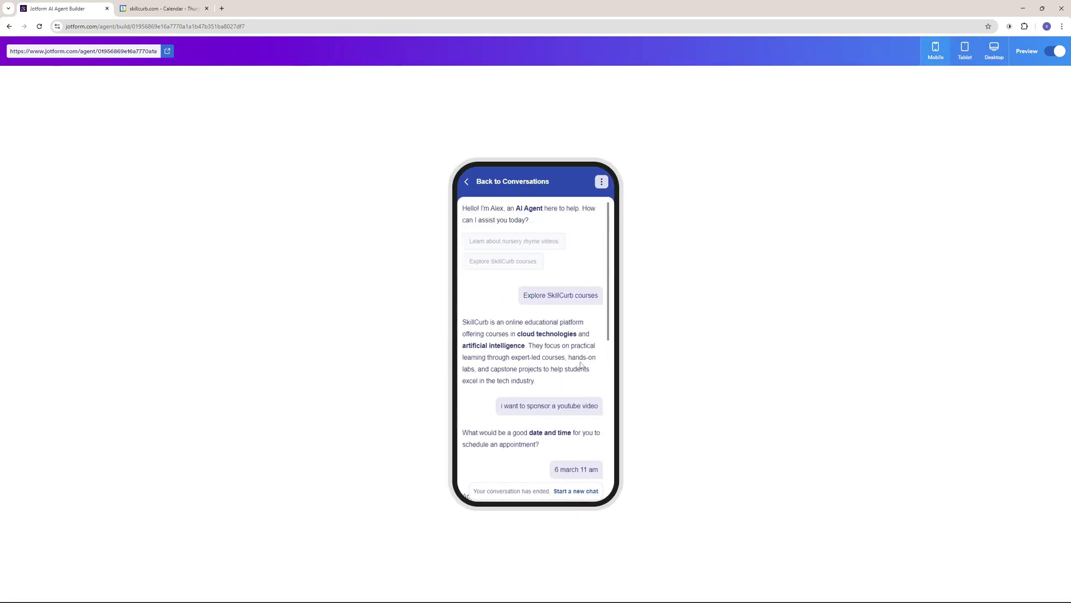
left_click(994, 53)
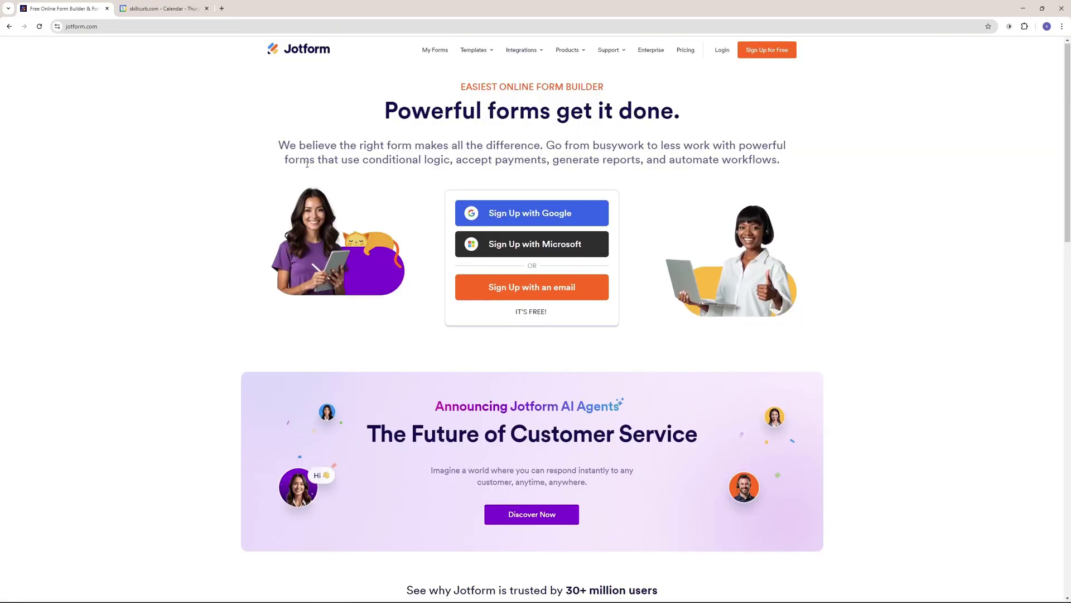
Scroll up and down through the Jotform homepage.
scroll(309, 166, "down", 8)
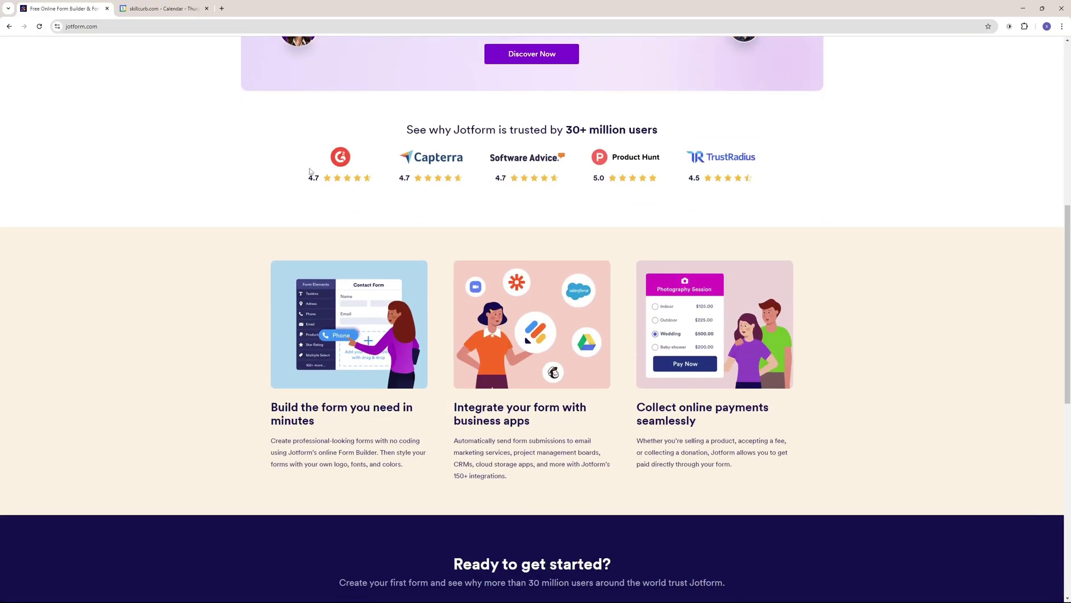
scroll(311, 175, "down", 2)
scroll(312, 175, "up", 9)
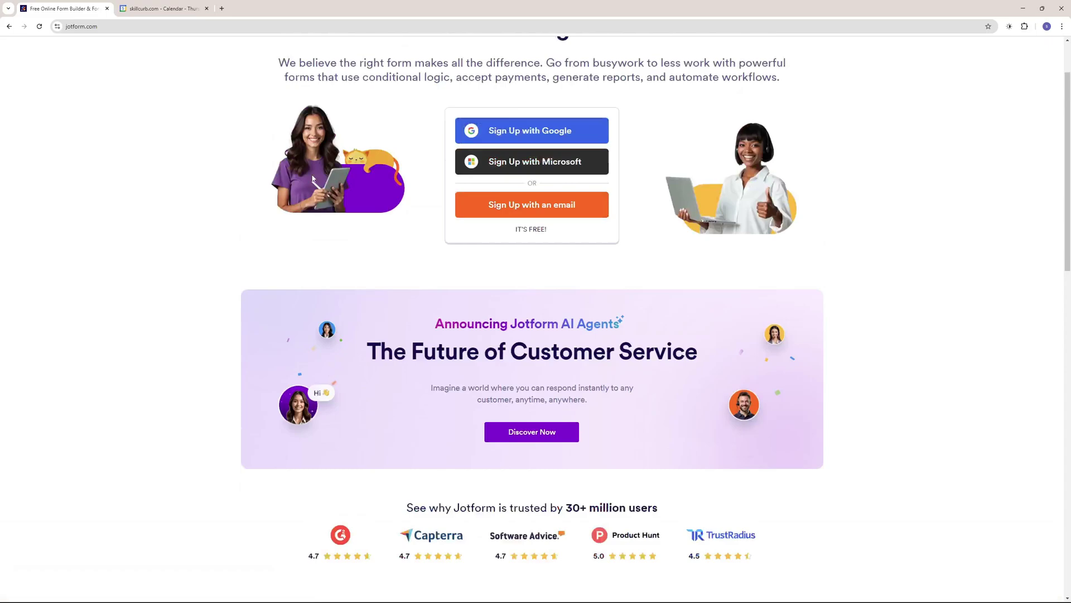
scroll(295, 137, "up", 1)
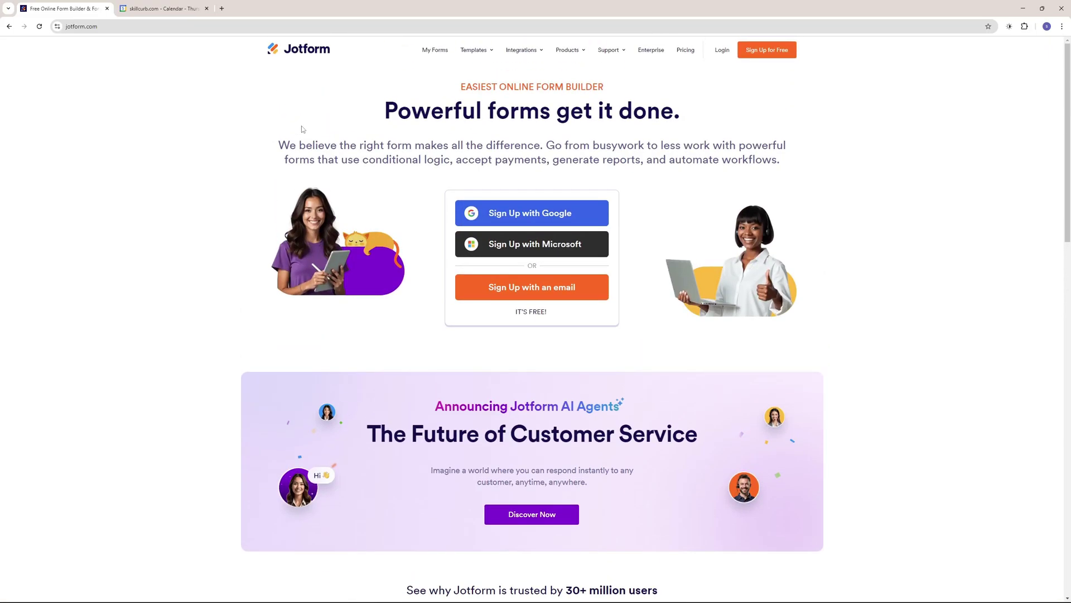
scroll(302, 129, "down", 3)
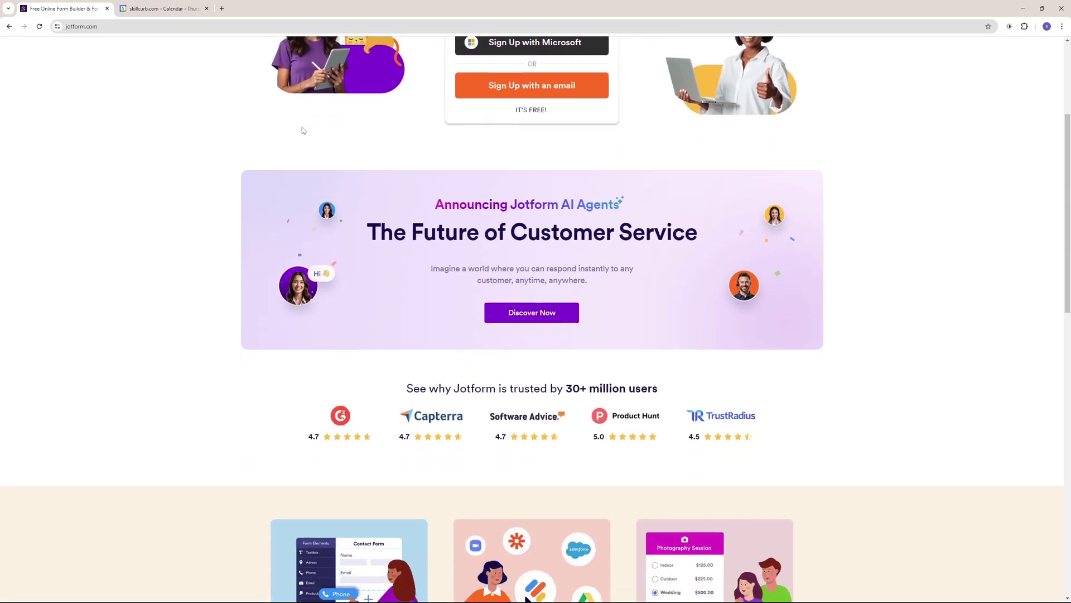
scroll(304, 131, "down", 5)
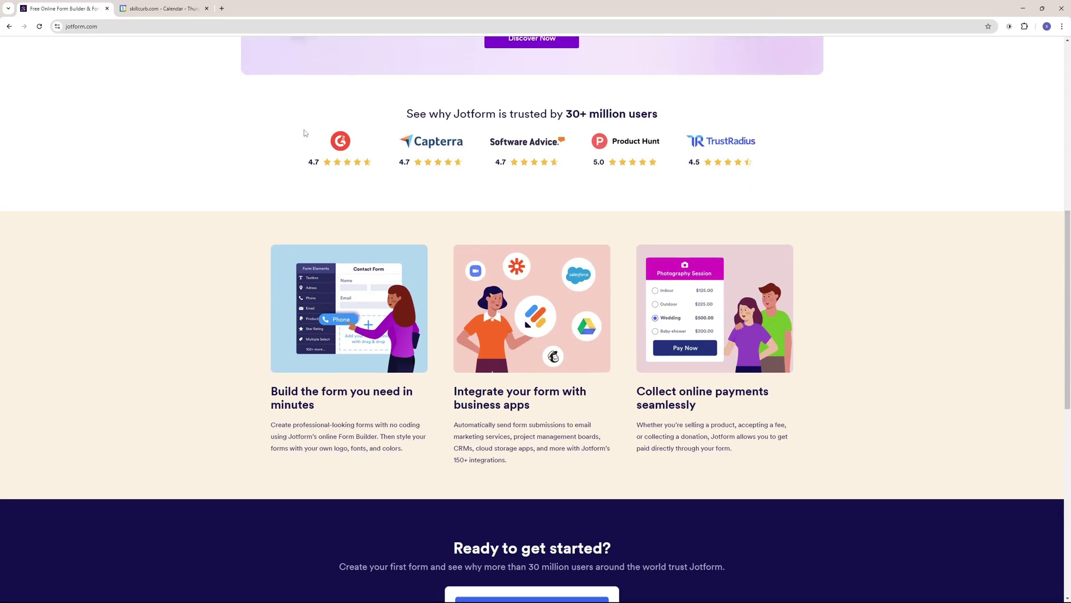
scroll(304, 133, "down", 4)
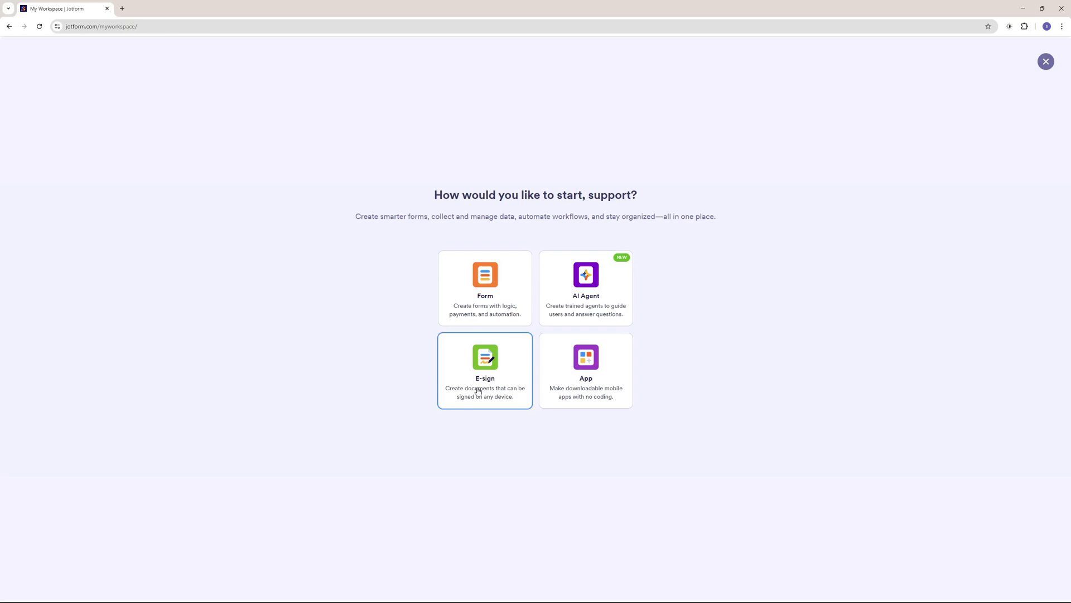
Start creating a new AI agent from the workspace.
left_click(598, 286)
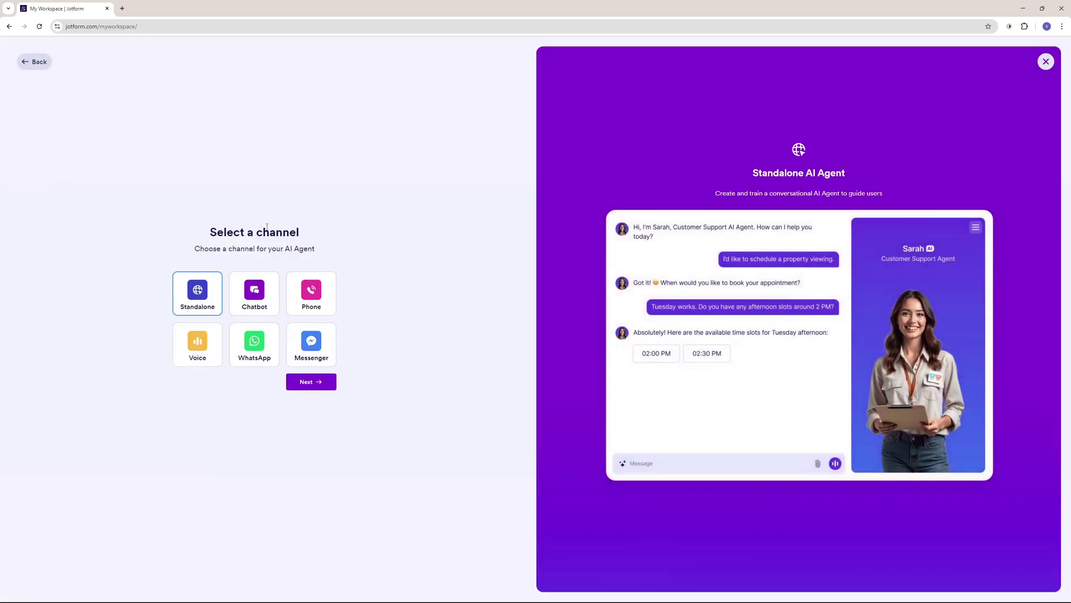
left_click_drag(213, 232, 310, 233)
left_click(310, 234)
Preview the Chatbot, Phone, Voice, WhatsApp and Messenger channels, then choose Standalone and continue.
left_click(268, 292)
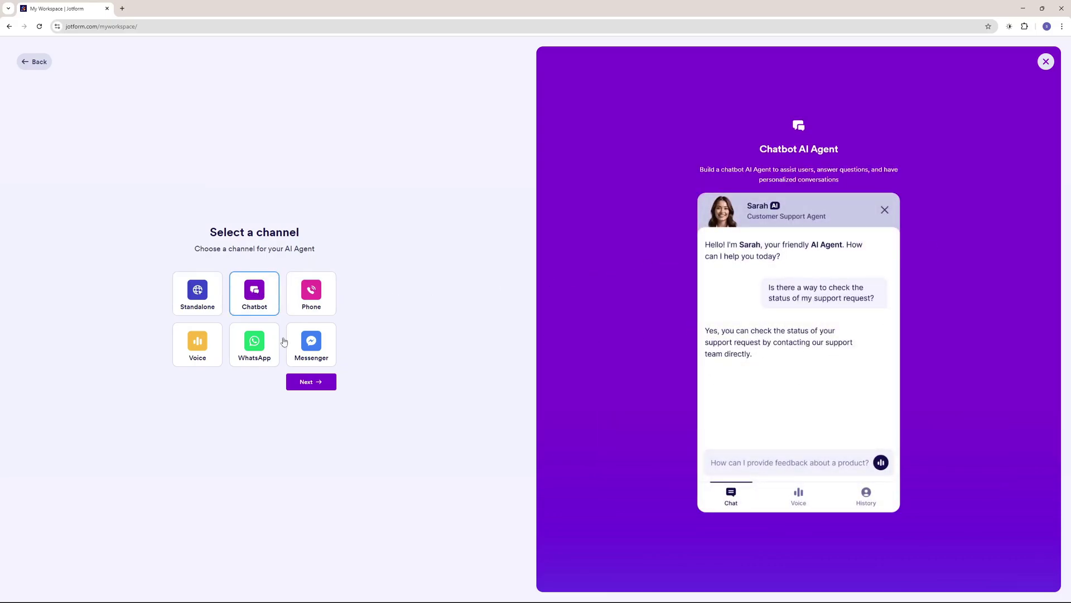
left_click(307, 317)
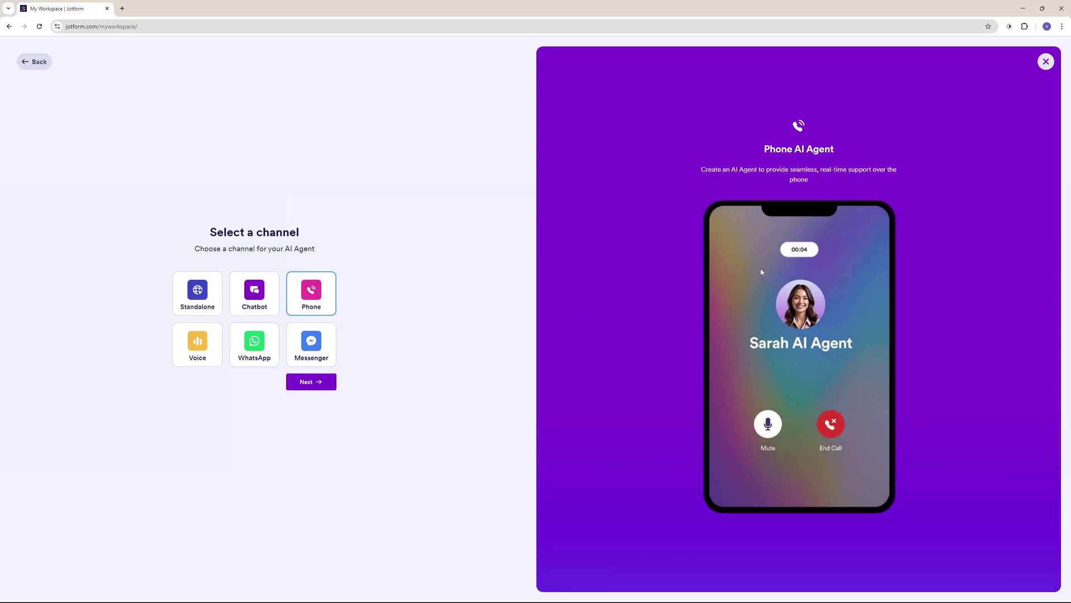
left_click(186, 353)
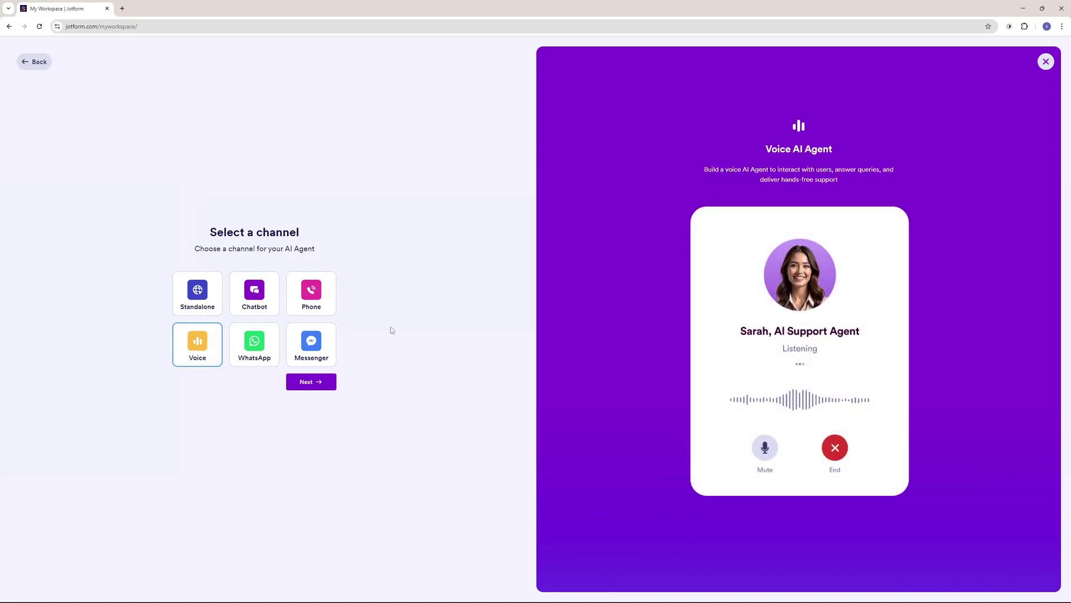
left_click(271, 345)
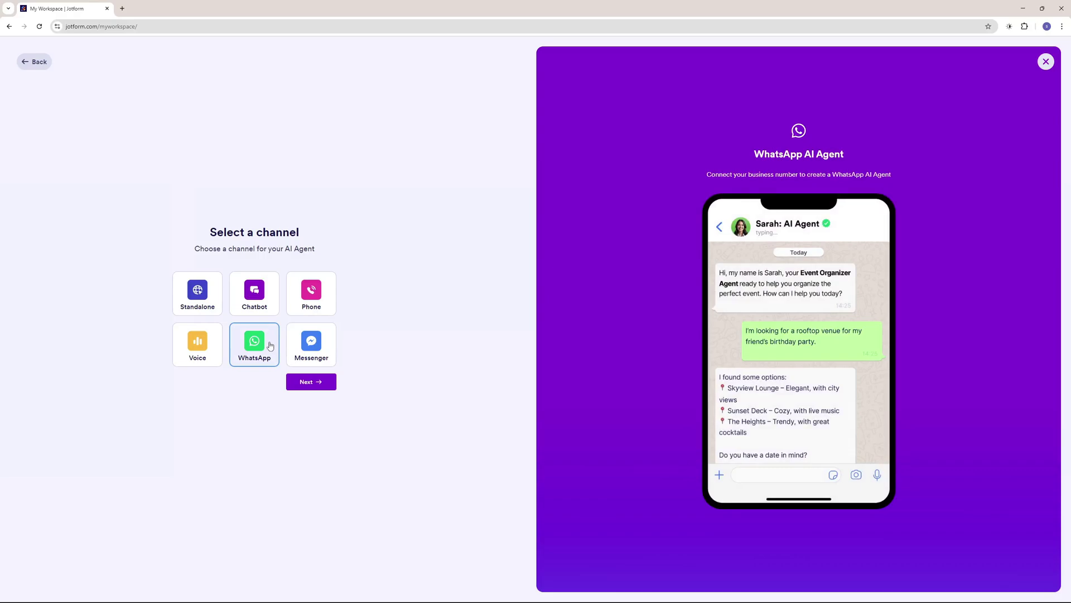
left_click(299, 346)
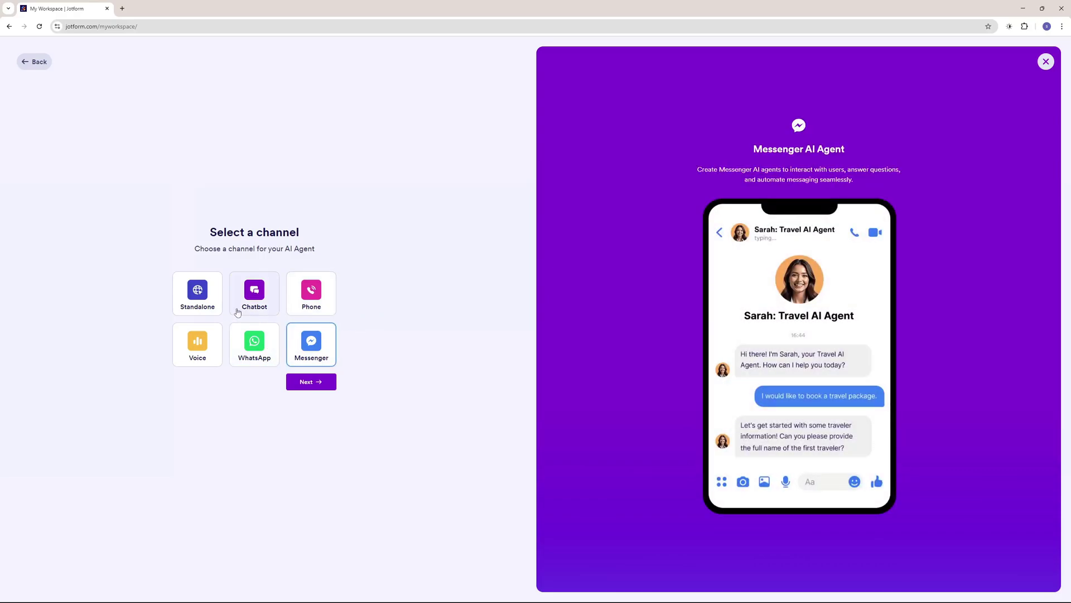
left_click(188, 291)
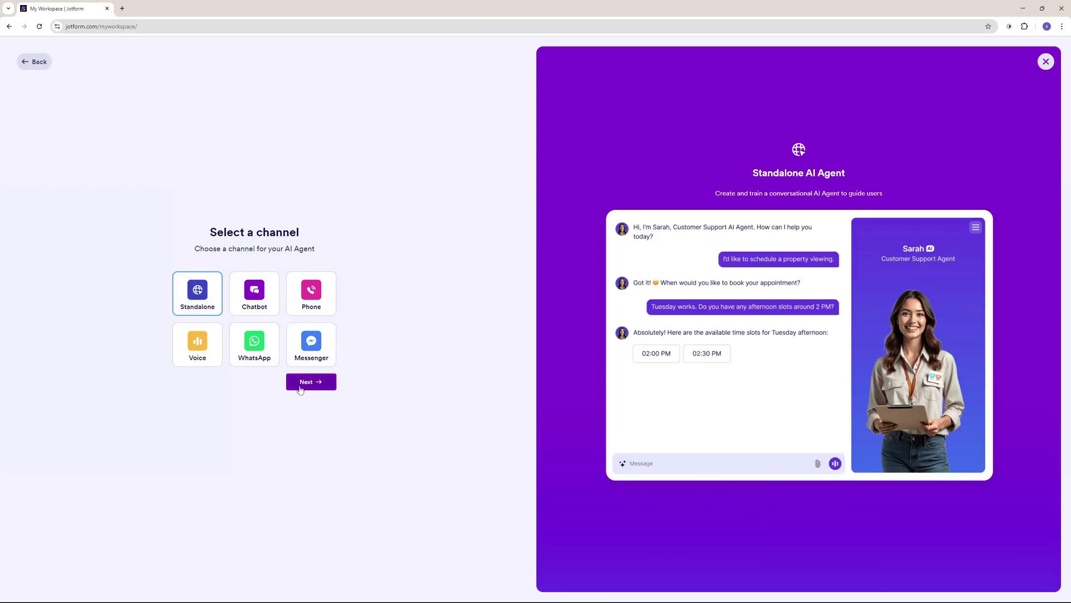
left_click(308, 384)
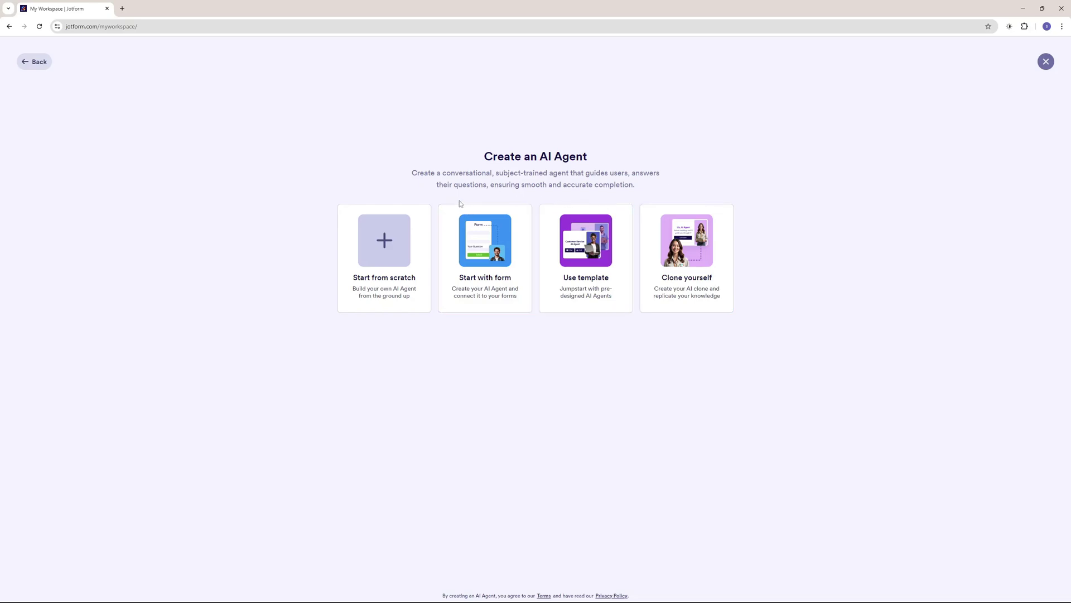
Start from scratch, fill in the Customer Support sample description, and create the agent.
left_click(382, 247)
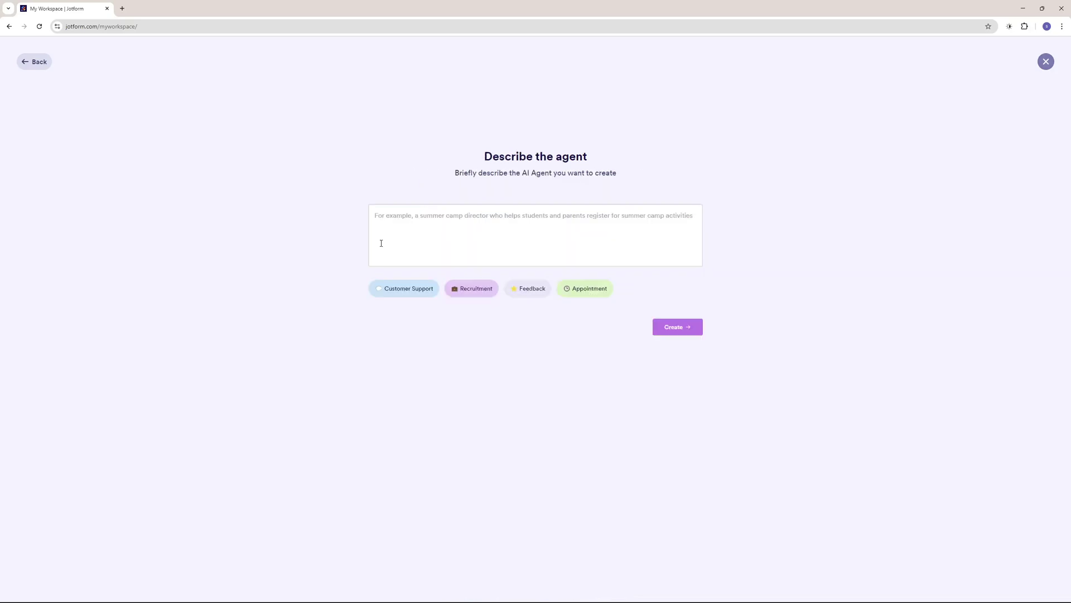
left_click(391, 224)
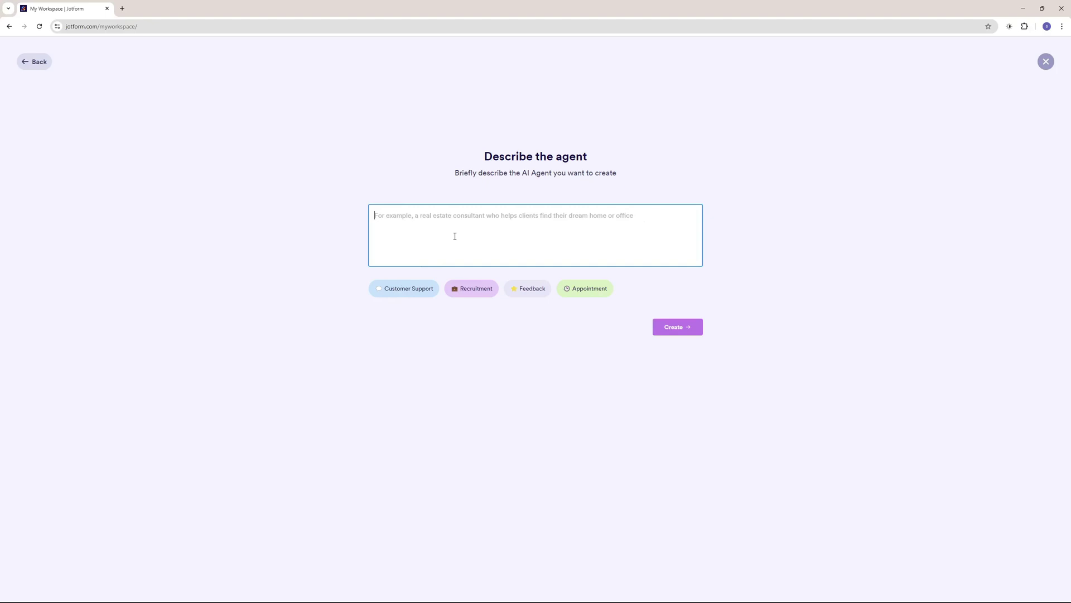
left_click(403, 290)
left_click(672, 328)
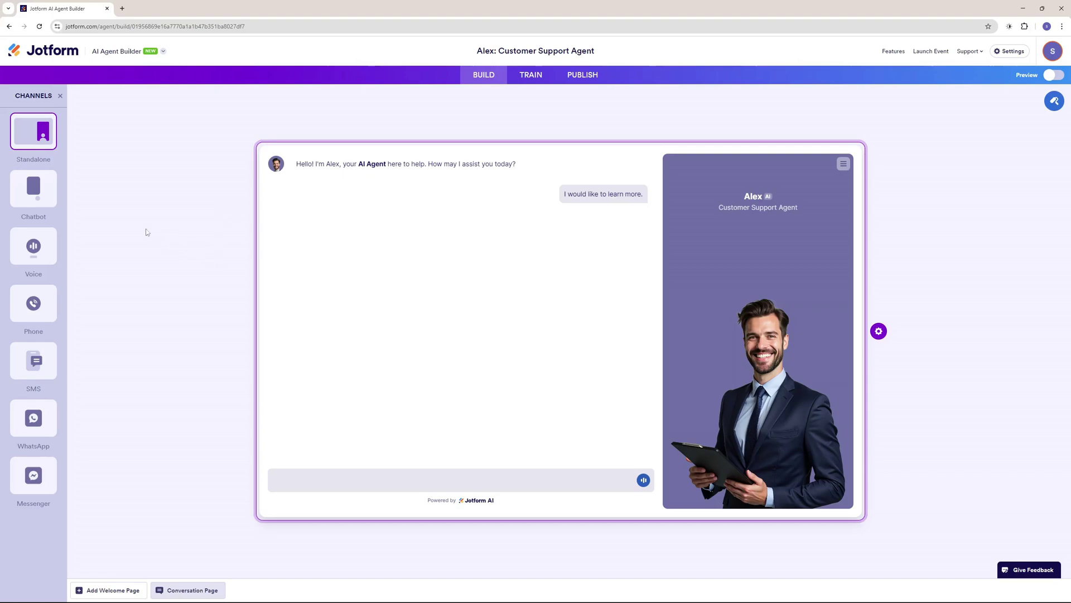
Compare chatbot, voice and phone previews, then return to standalone and open its page settings.
left_click(41, 190)
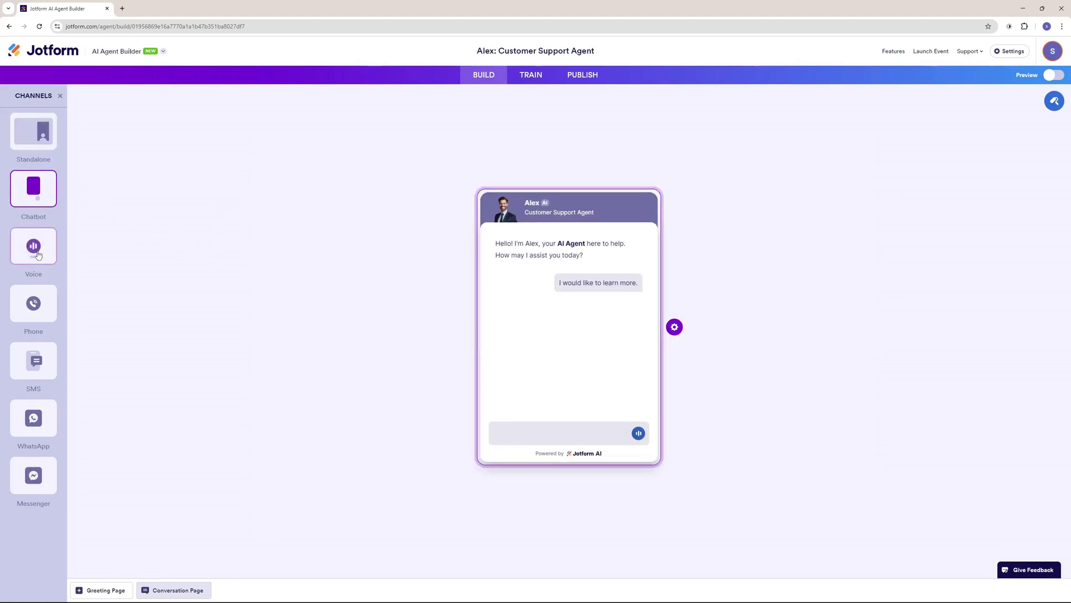
left_click(40, 256)
left_click(38, 311)
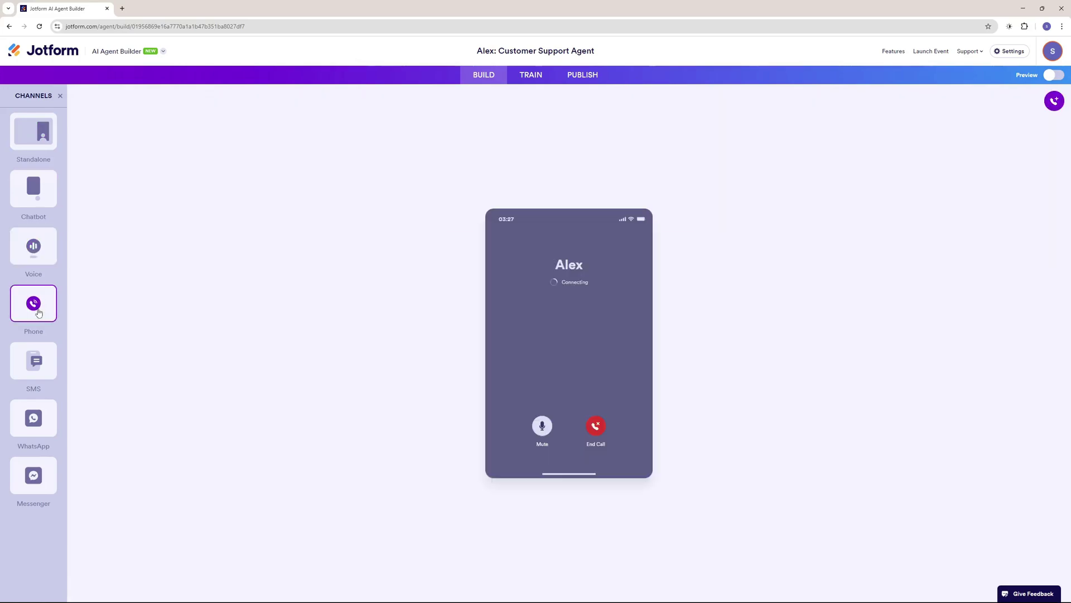
left_click(38, 141)
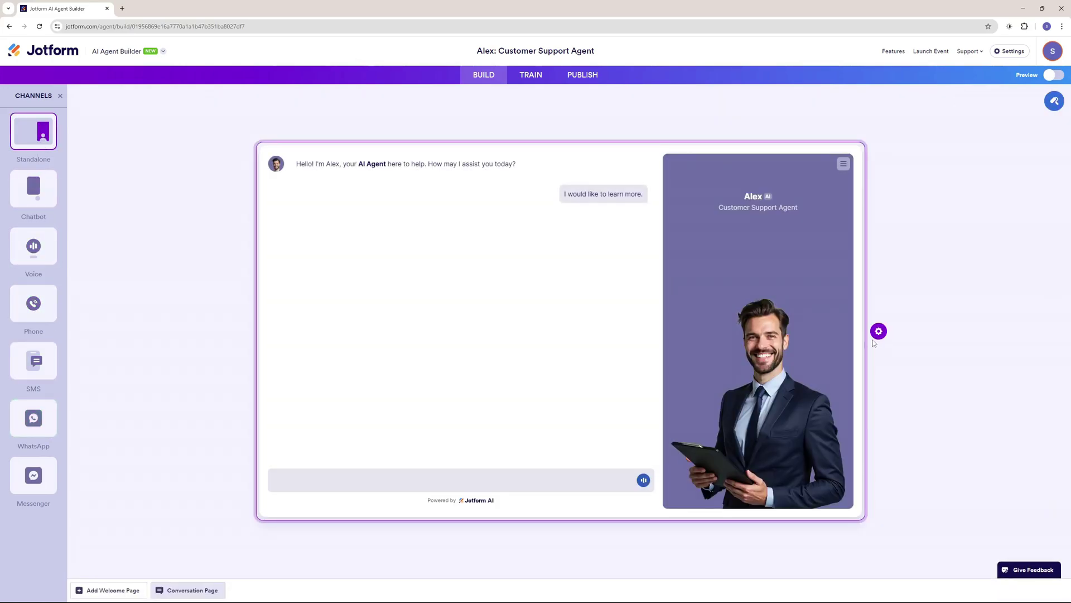
left_click(879, 331)
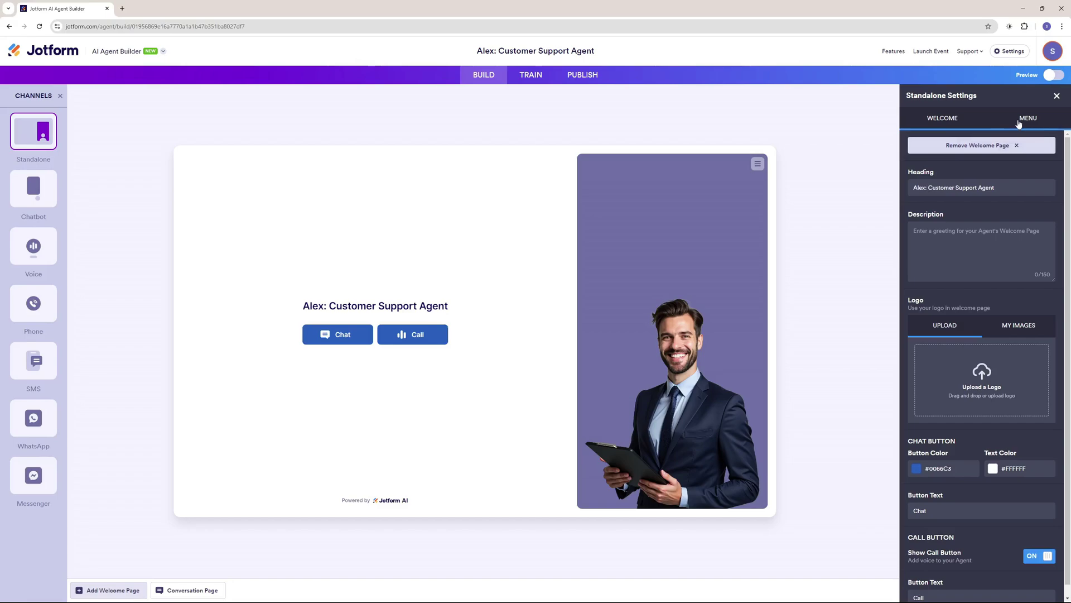
Set the welcome page description to 'Learn anything and everything about AI'.
left_click(1018, 123)
left_click(951, 123)
type("Learn anything and everything about AI")
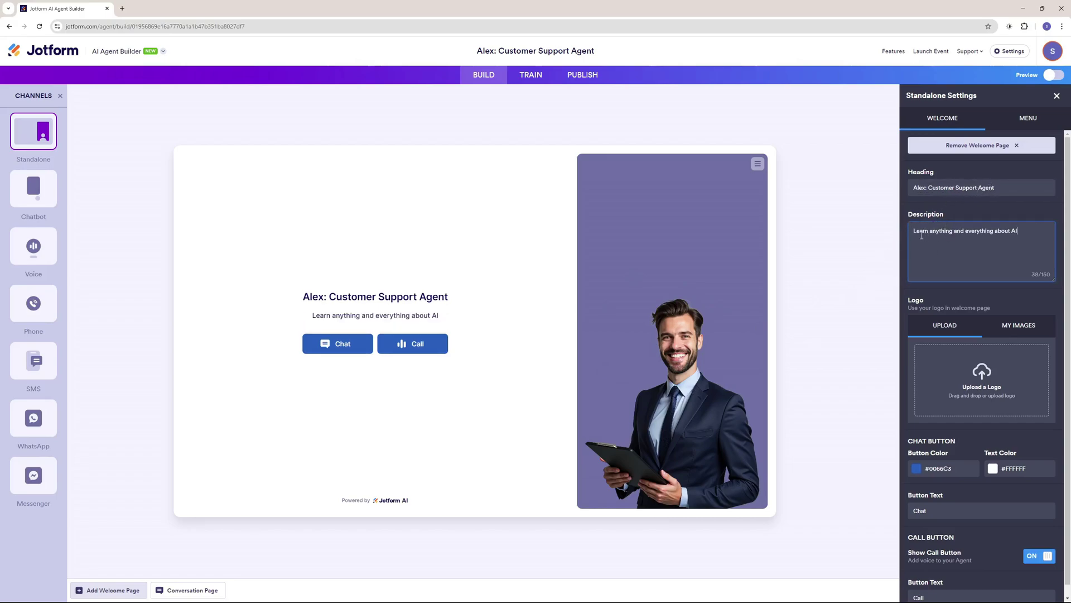
left_click_drag(914, 232, 1008, 232)
left_click(978, 297)
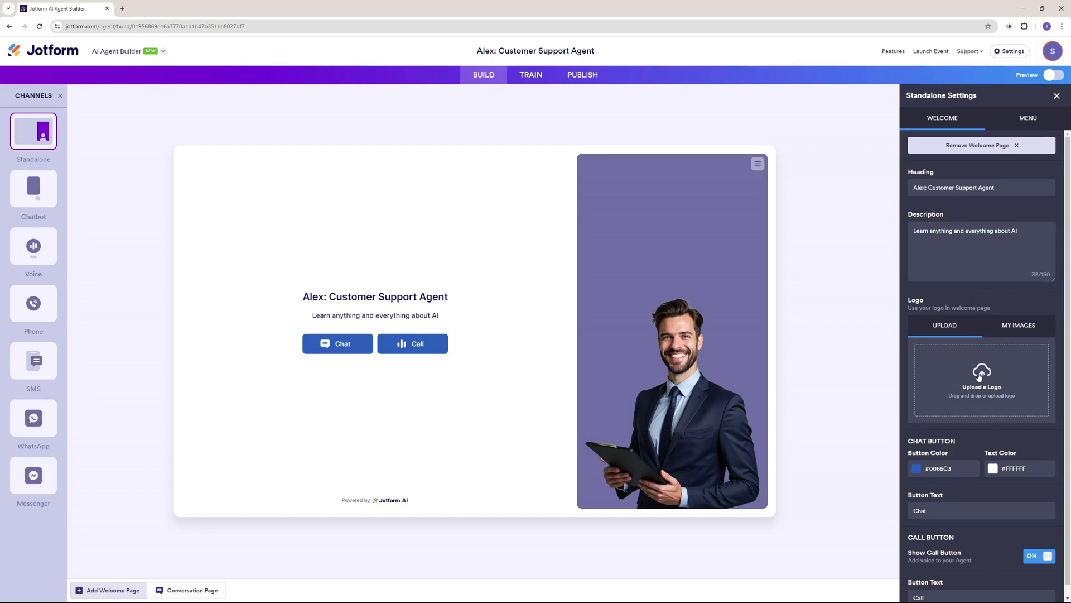
Switch off Show Call Button so the welcome page offers only Chat.
scroll(980, 357, "down", 1)
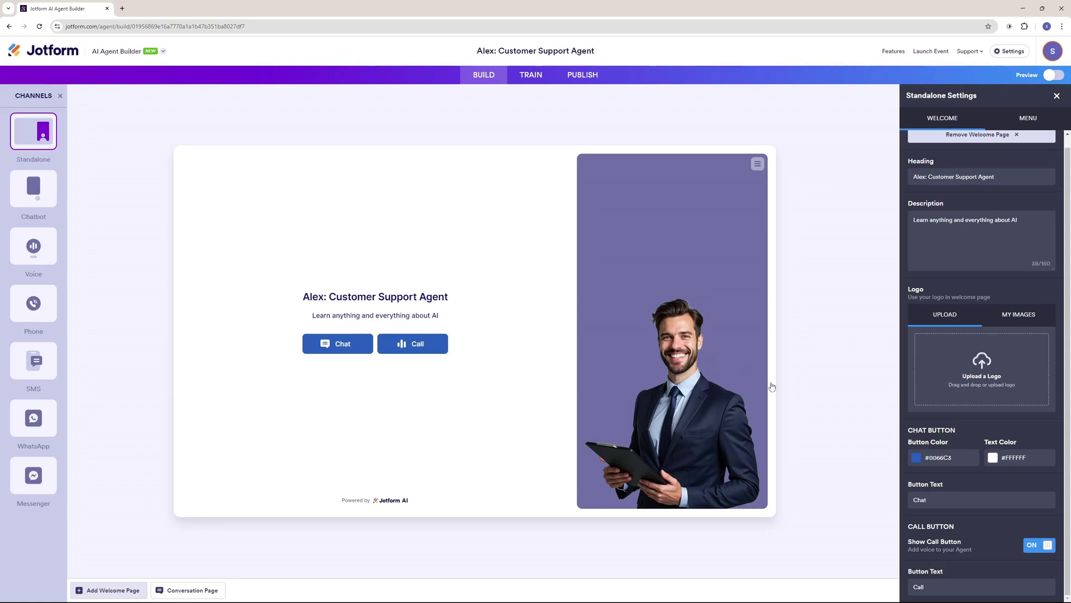
left_click(927, 500)
left_click(1049, 546)
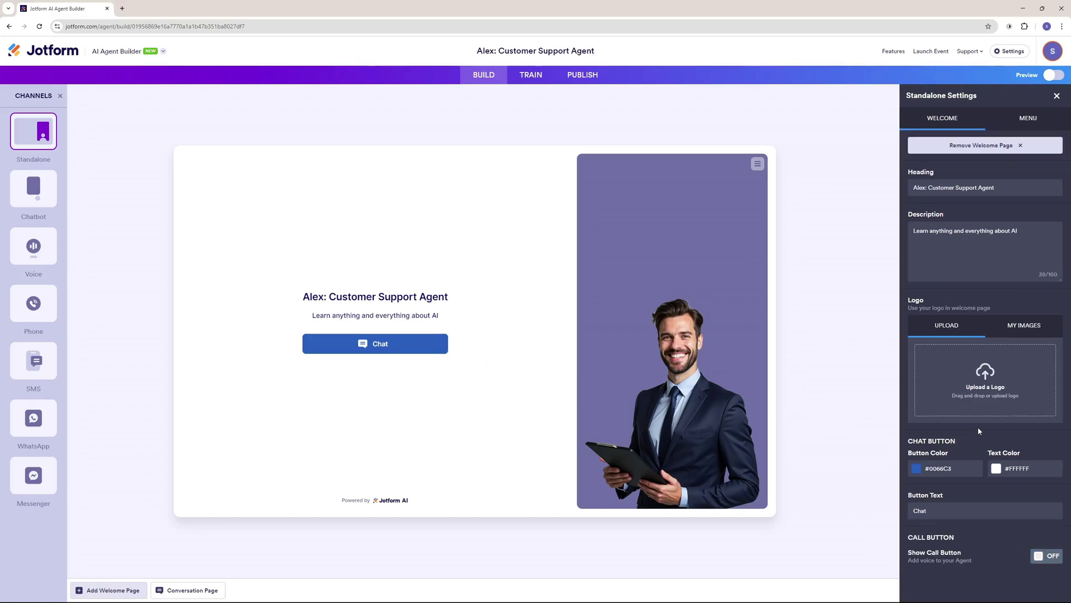
Turn Voice and Forms off in the page menu, leaving Chat and Chat History.
left_click(1020, 121)
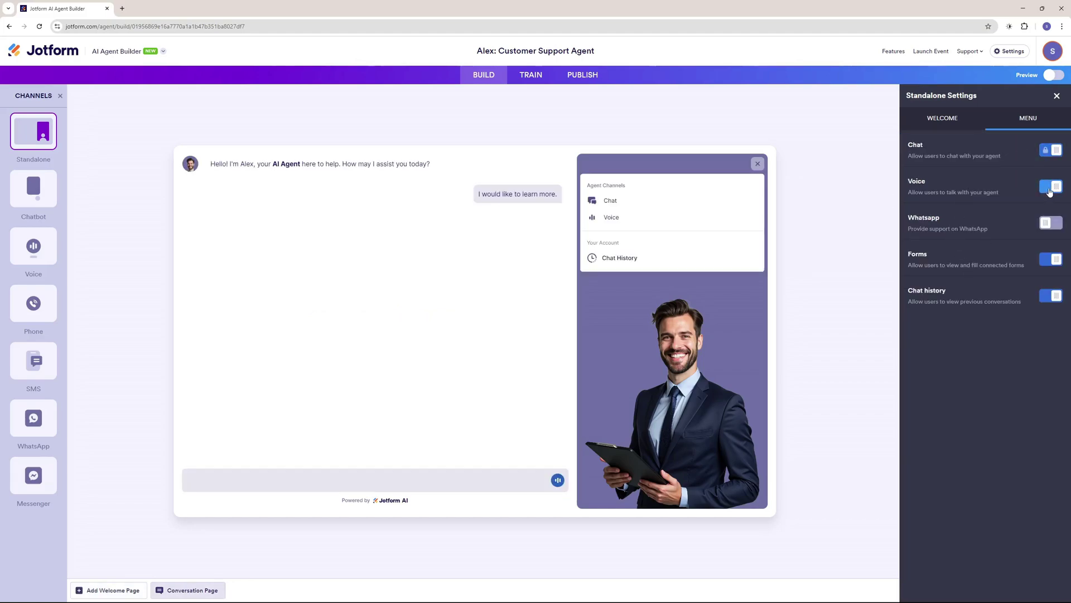
left_click(1050, 187)
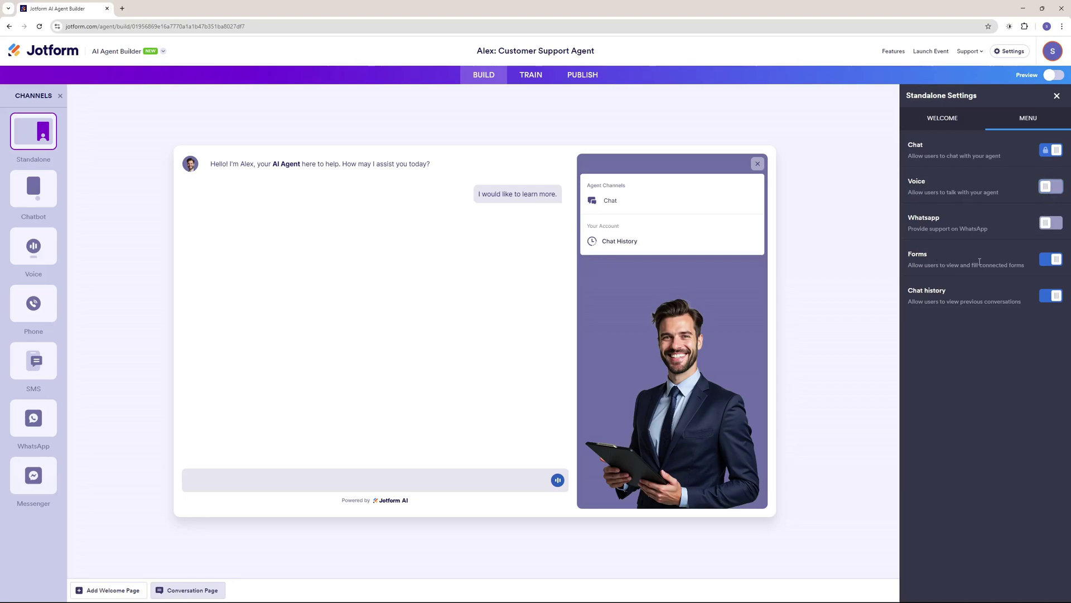
left_click(1051, 259)
Open the Designer, look through the avatar Upload and Gallery options, then go to Style.
left_click(960, 123)
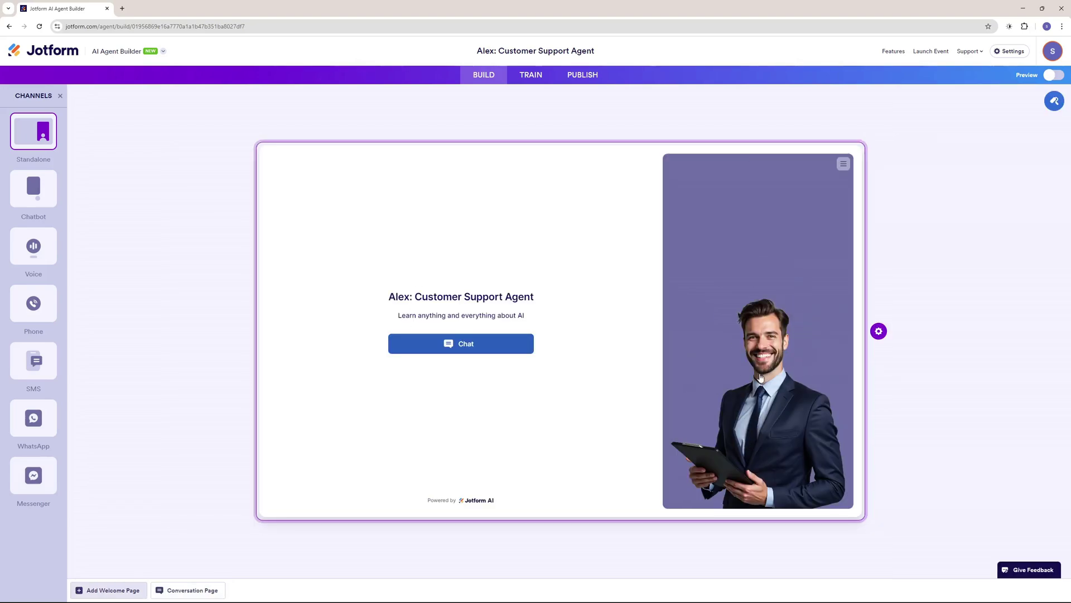
left_click(1054, 102)
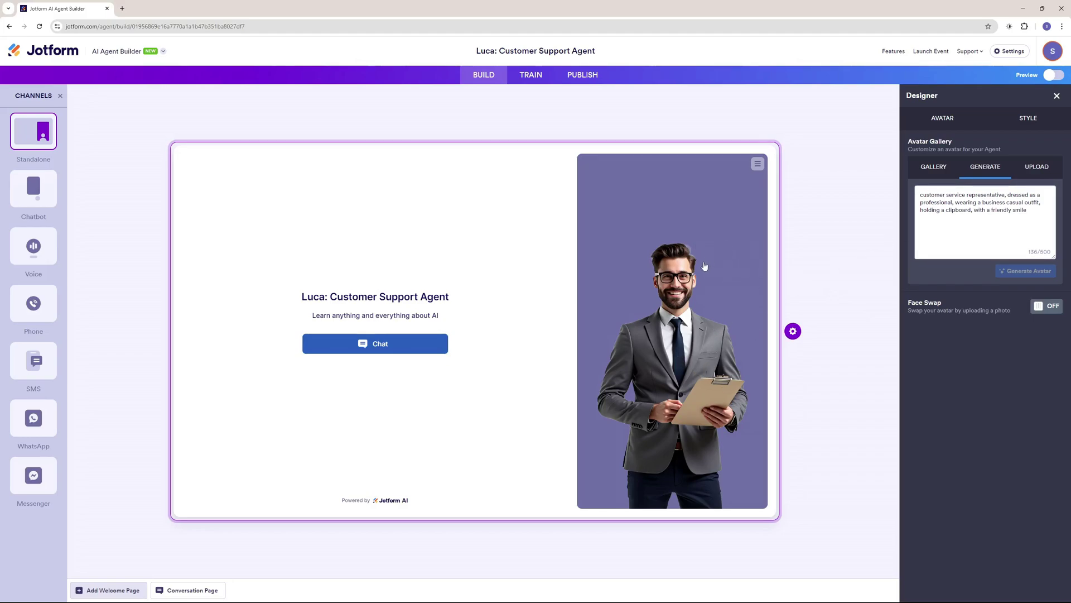
left_click(1037, 173)
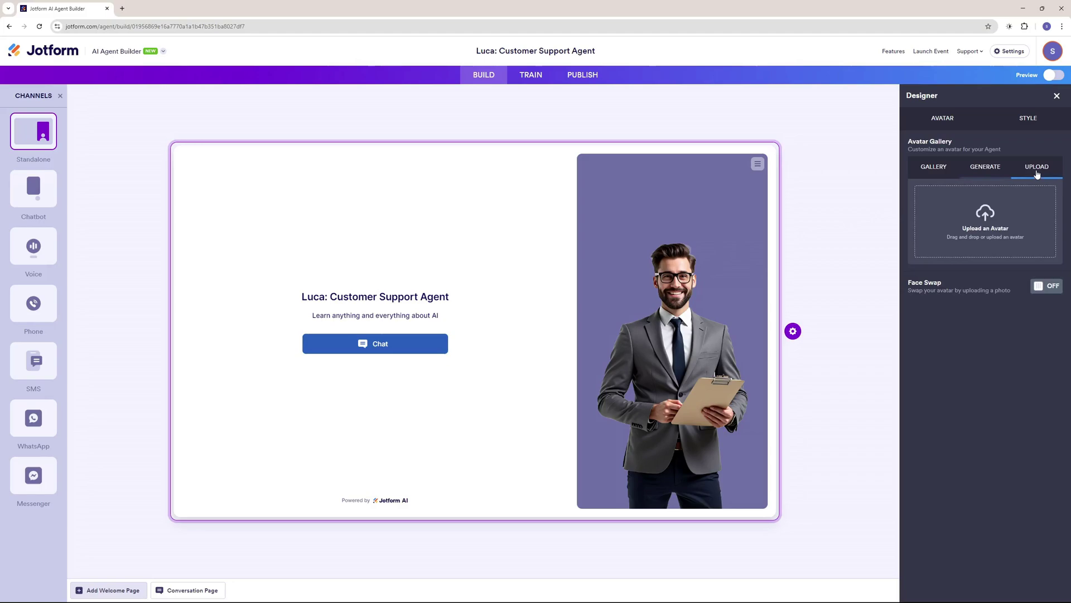
left_click(935, 169)
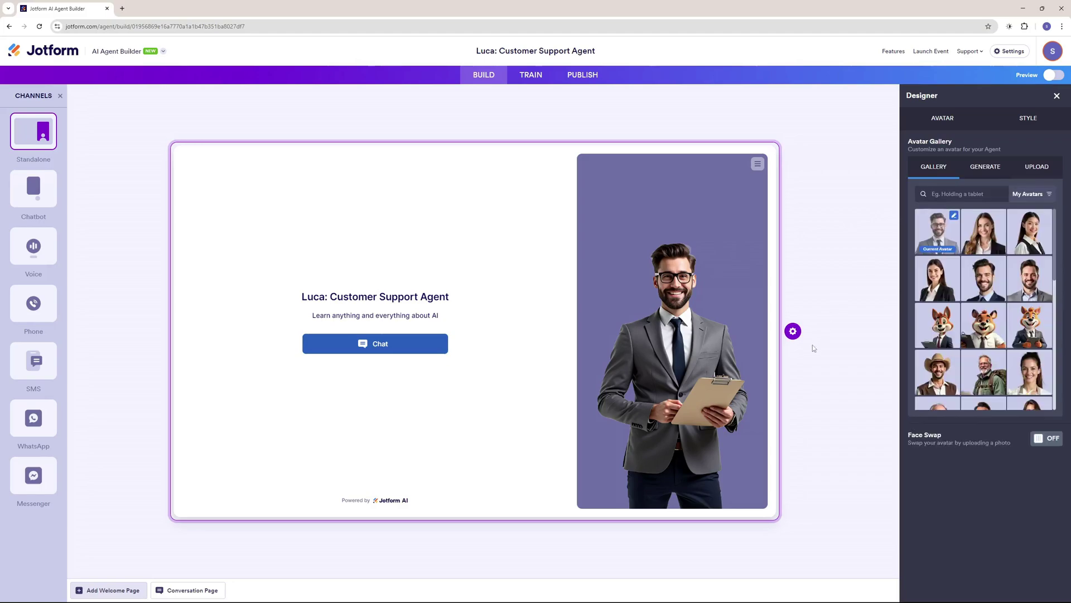
left_click(1018, 128)
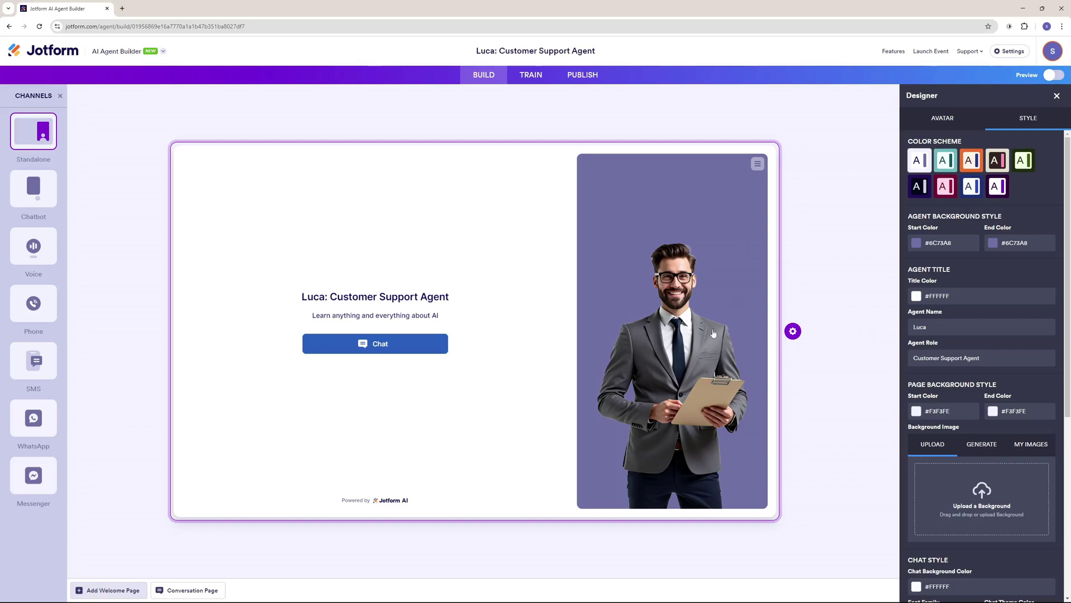
Apply the dark blue colour scheme and name the agent Alex.
left_click(971, 186)
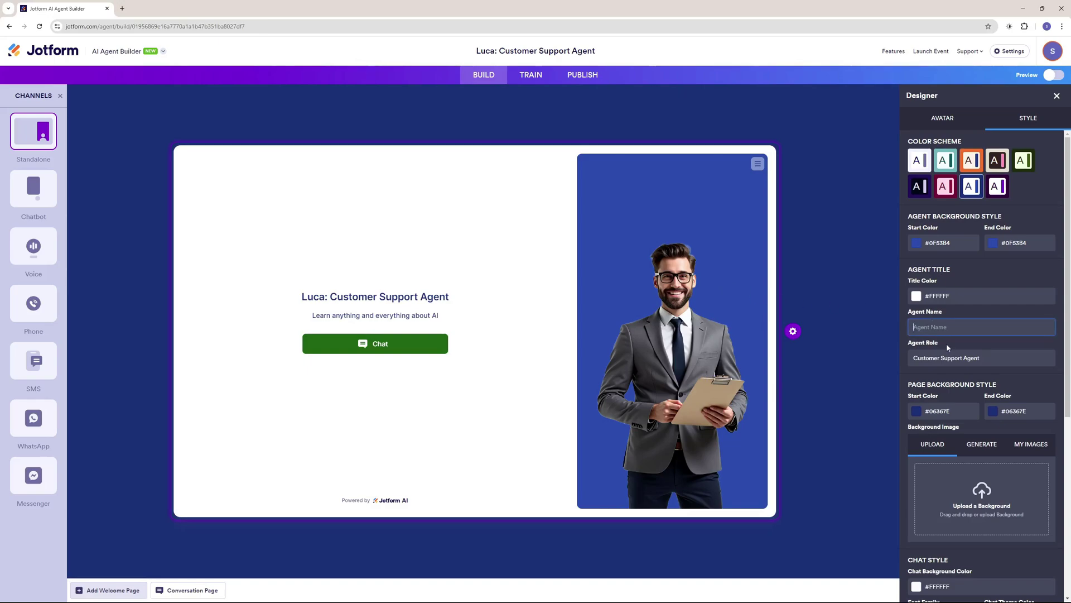
type("ex")
scroll(1015, 279, "down", 3)
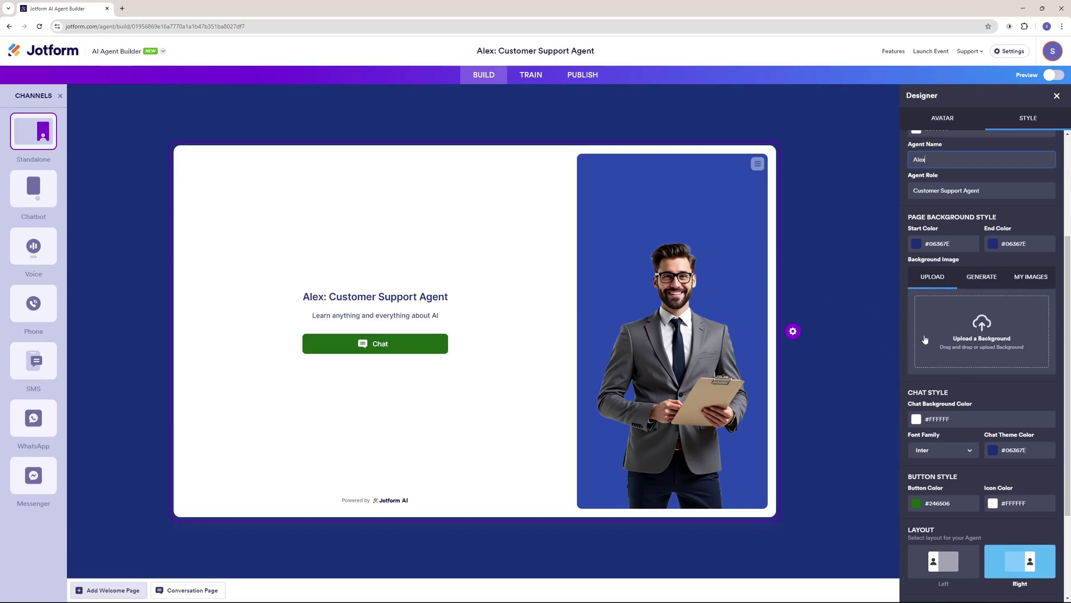
scroll(924, 339, "down", 2)
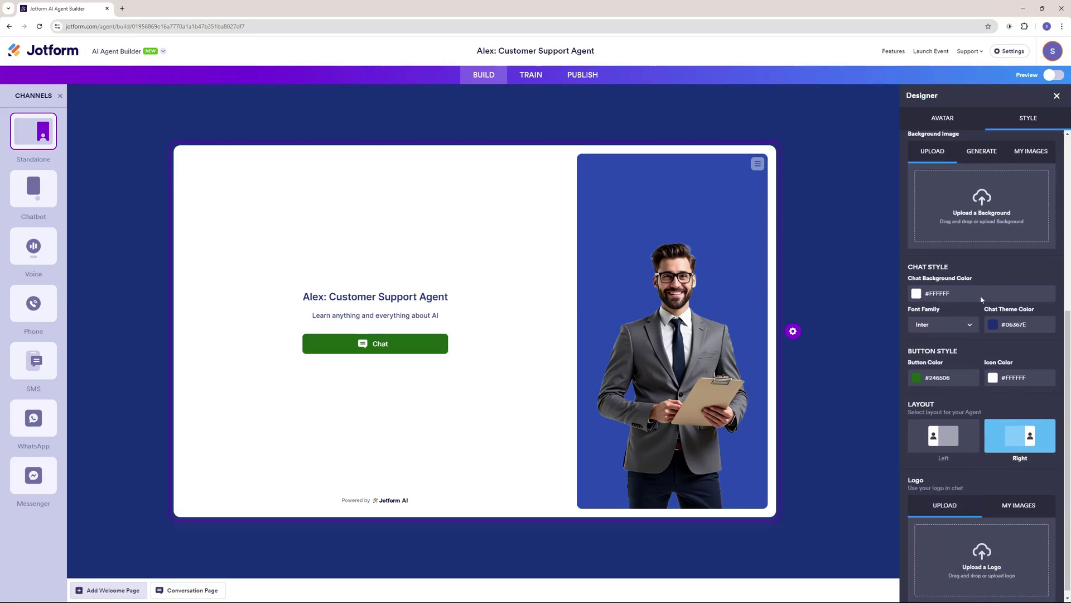
Keep Inter as the chat font and try the Left layout before returning to Right.
left_click(954, 325)
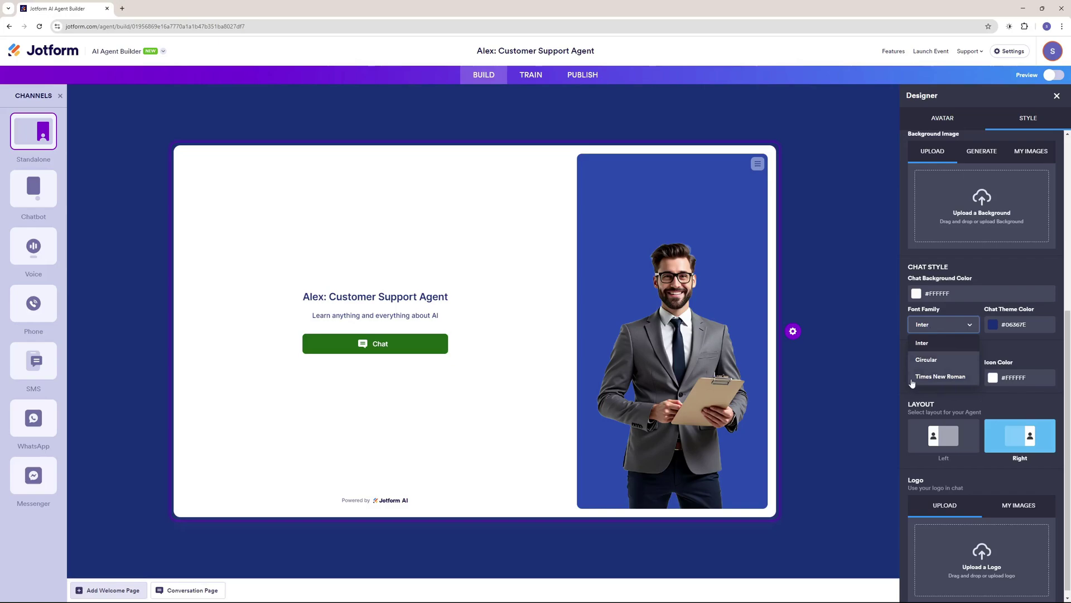
left_click(965, 328)
scroll(969, 329, "down", 1)
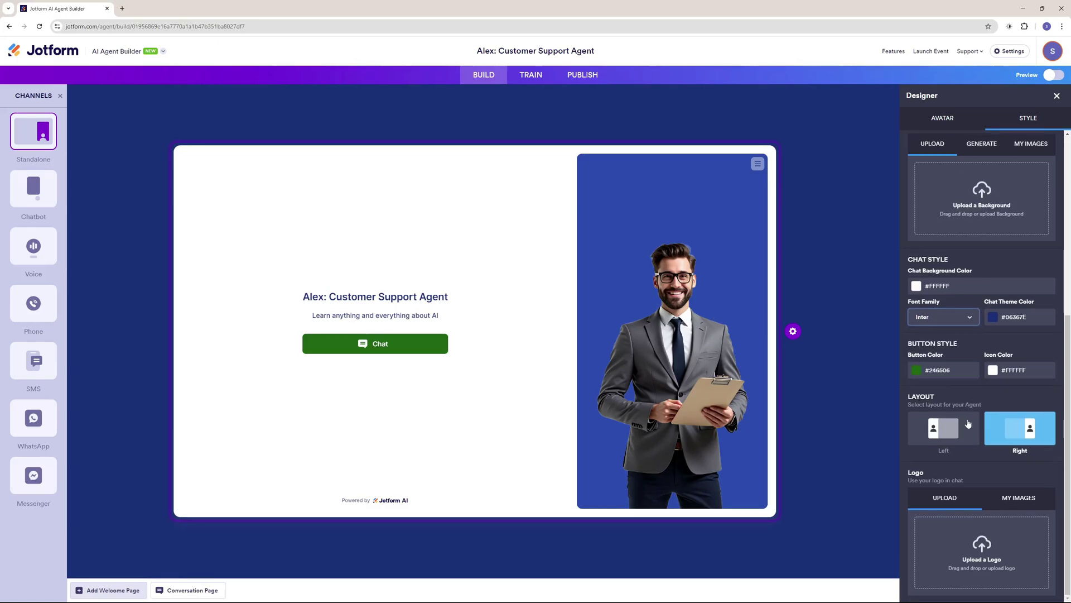
left_click(956, 432)
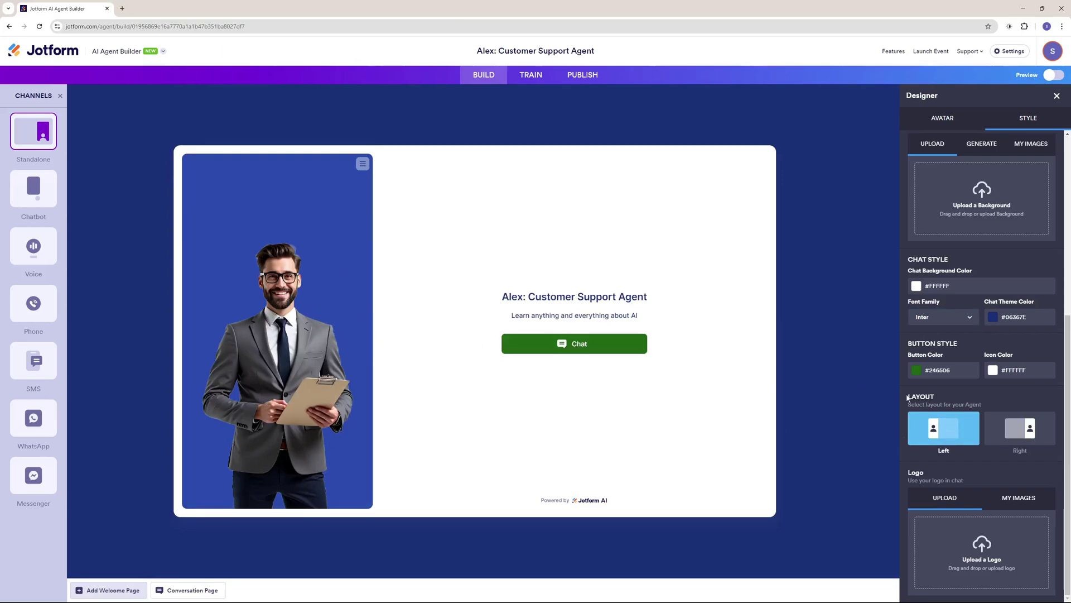
left_click(1028, 428)
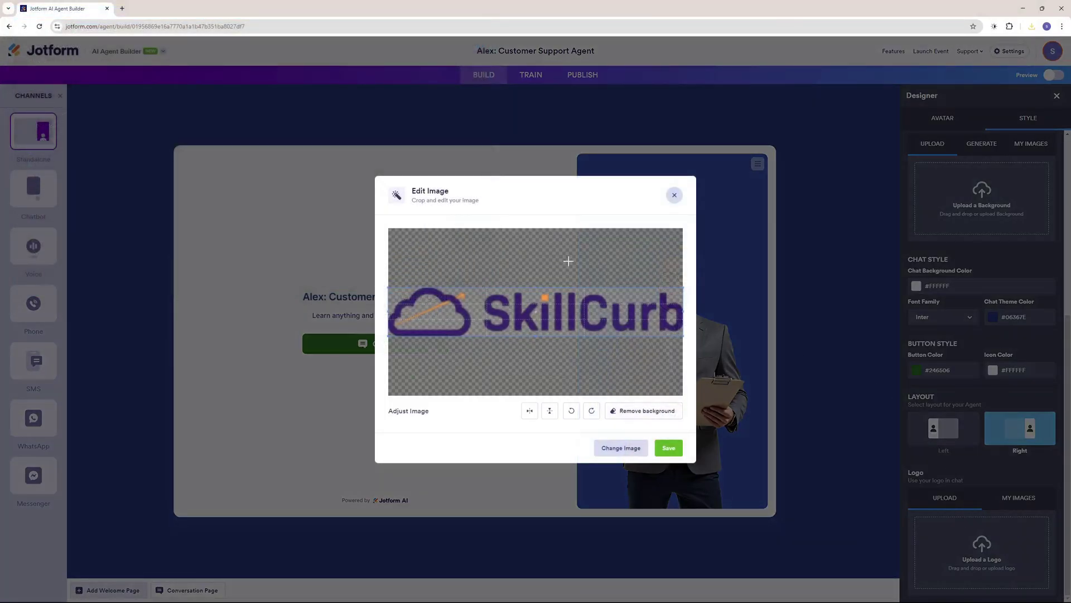
Save the cropped SkillCurb logo and close the Designer to view the welcome page.
left_click(669, 448)
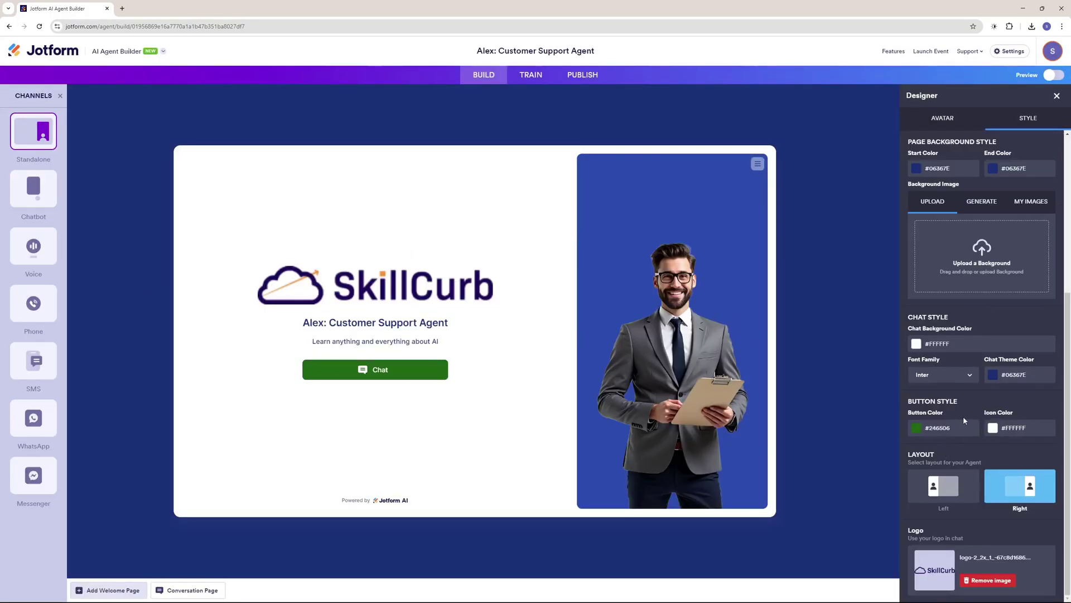
scroll(965, 420, "up", 5)
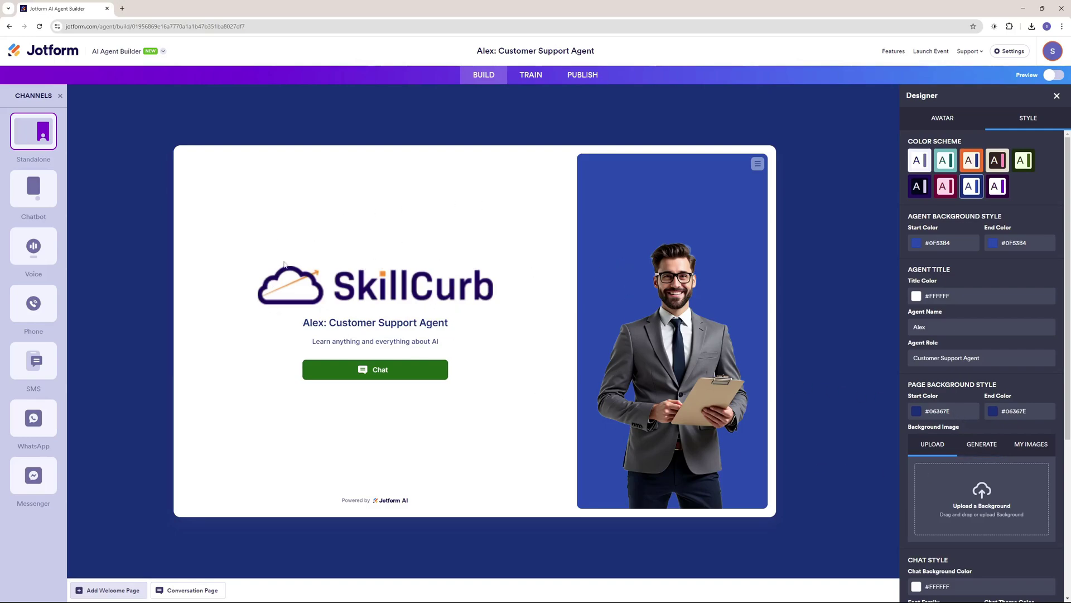
left_click(1057, 97)
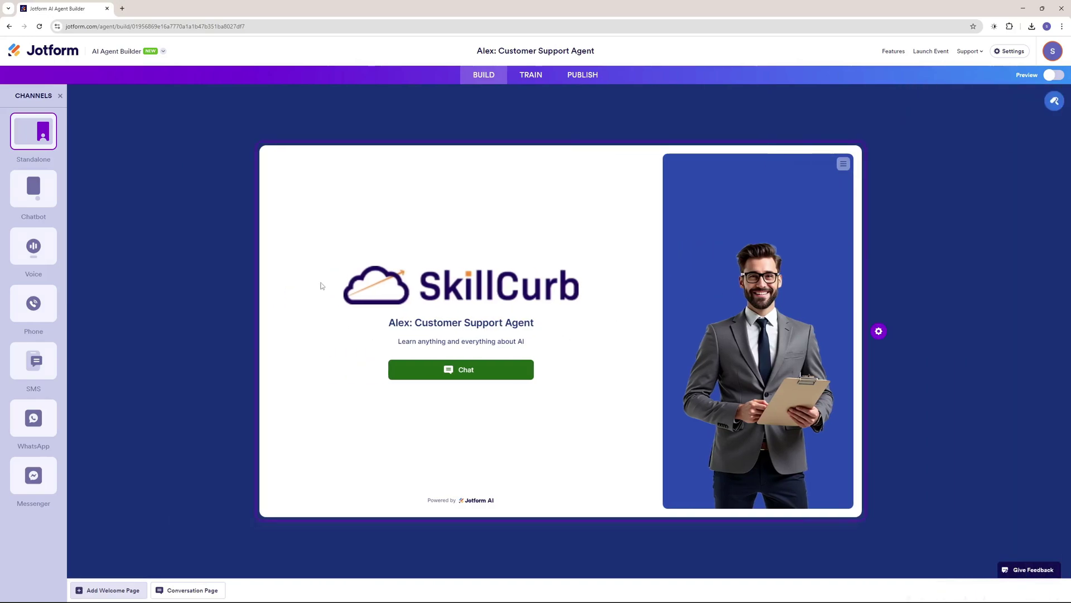
Add the SkillCurb YouTube channel link as knowledge, excluding the home, About, Press and Copyright pages.
left_click(531, 75)
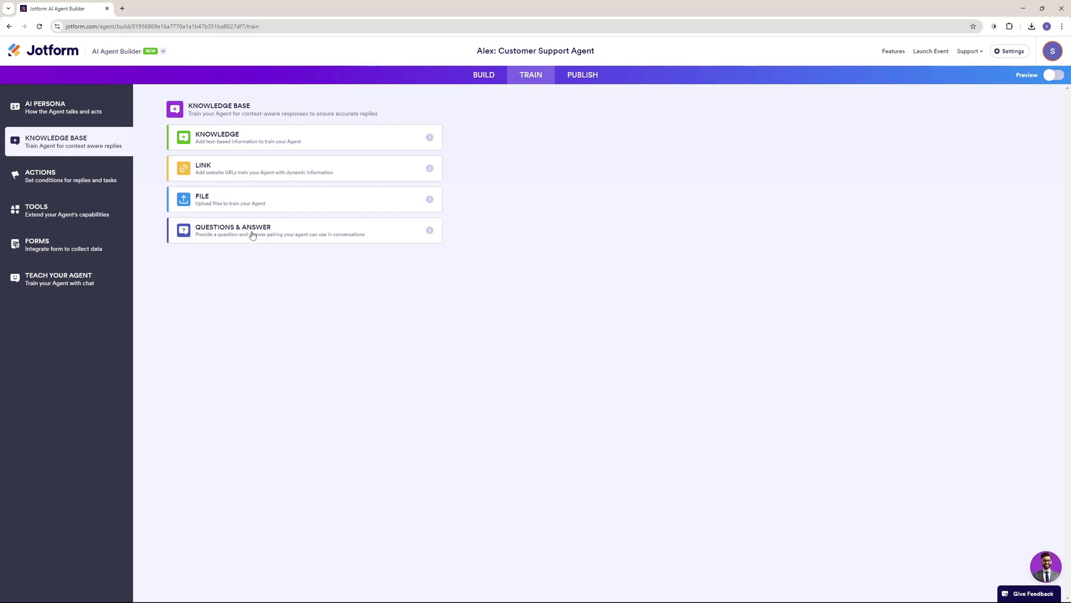
left_click(428, 170)
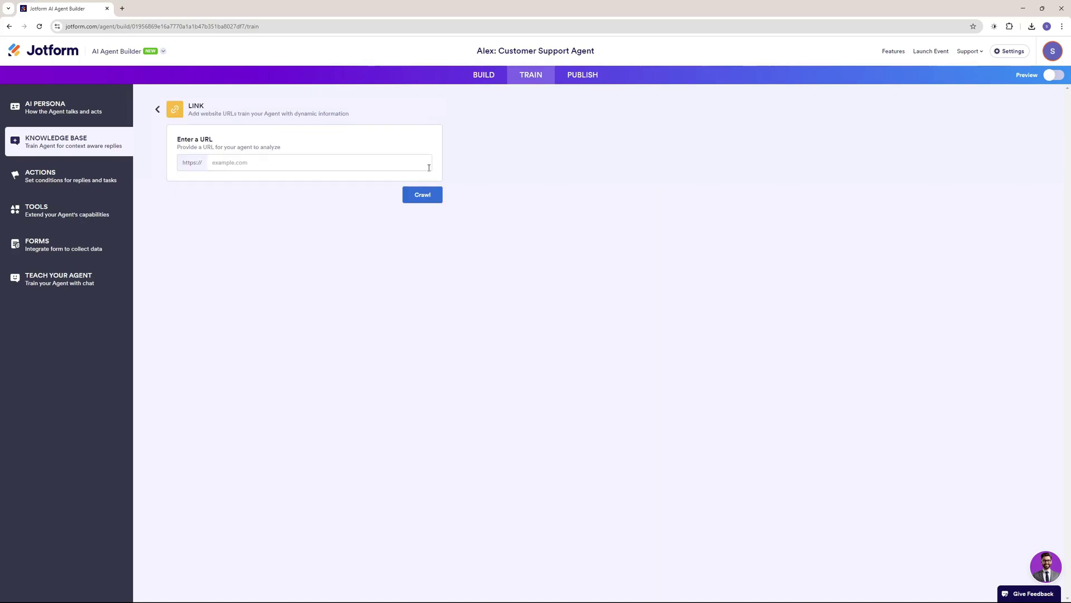
left_click(322, 164)
type("www.youtube.com/@skillcurb")
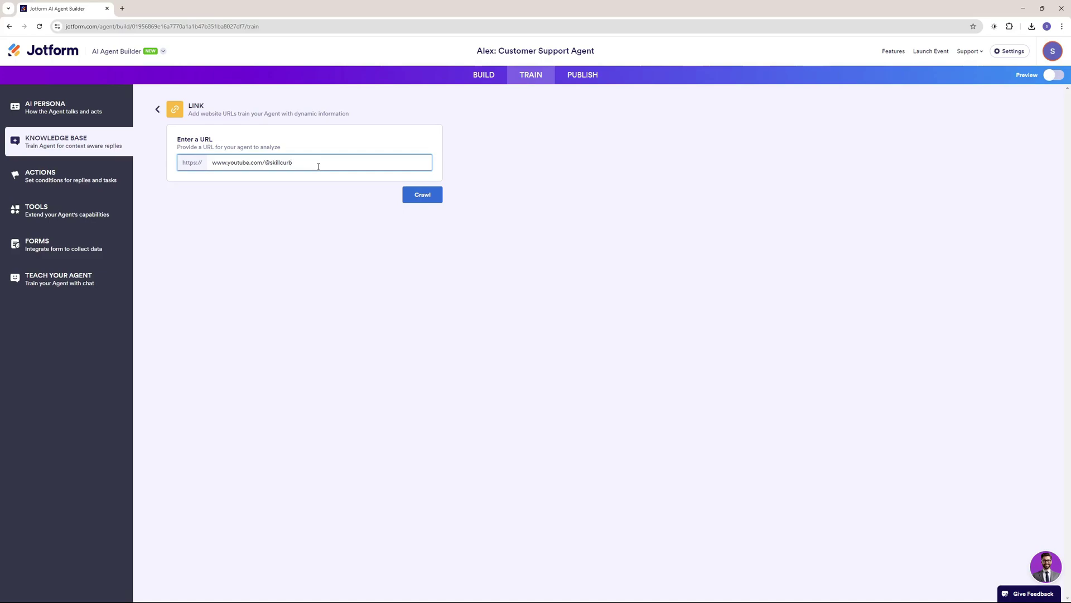
left_click(420, 195)
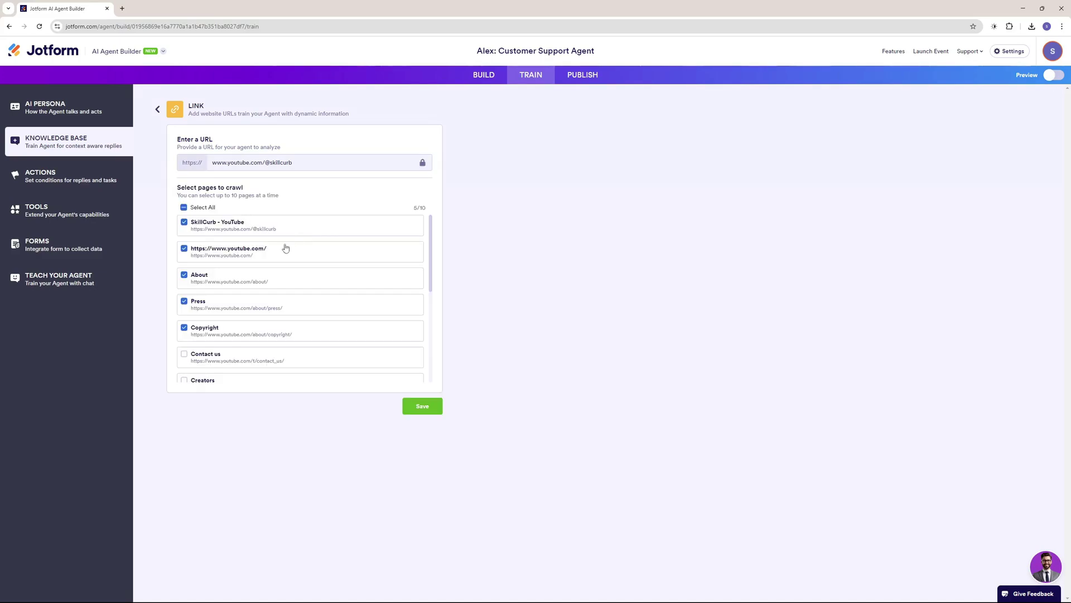
left_click(185, 249)
left_click(184, 275)
left_click(184, 302)
left_click(184, 328)
Save the SkillCurb company information as a text knowledge entry, then go to Actions.
scroll(315, 303, "down", 3)
scroll(315, 303, "down", 1)
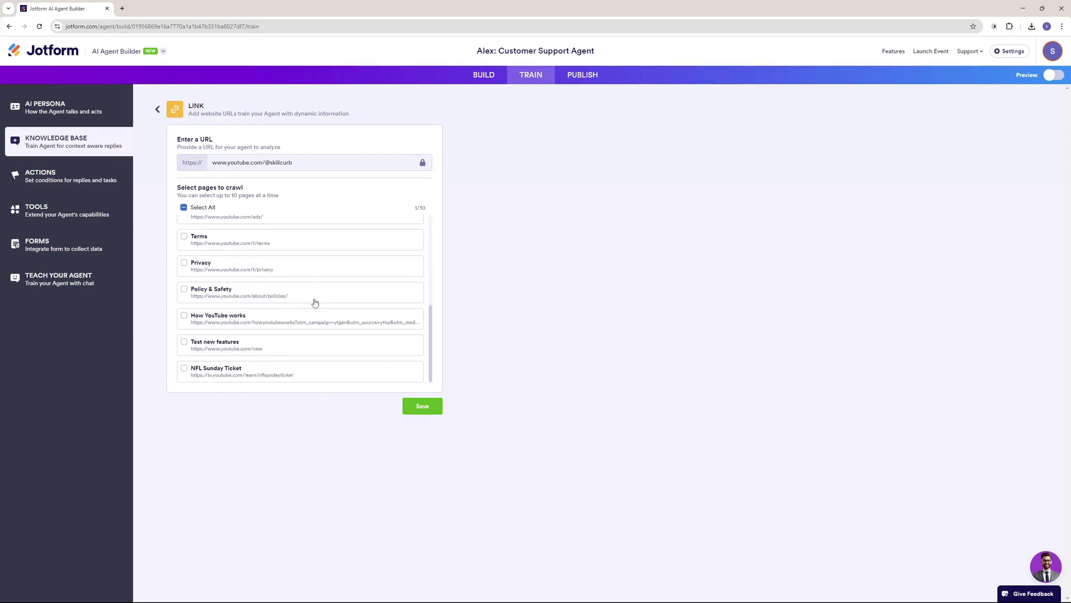
scroll(315, 302, "up", 5)
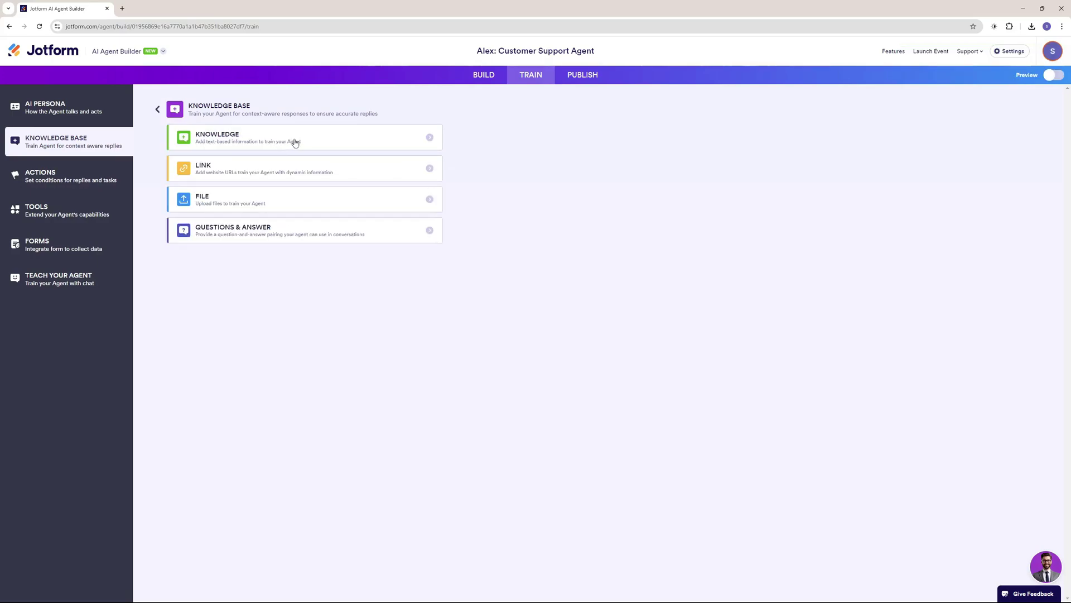
left_click(295, 143)
key("ctrl+v")
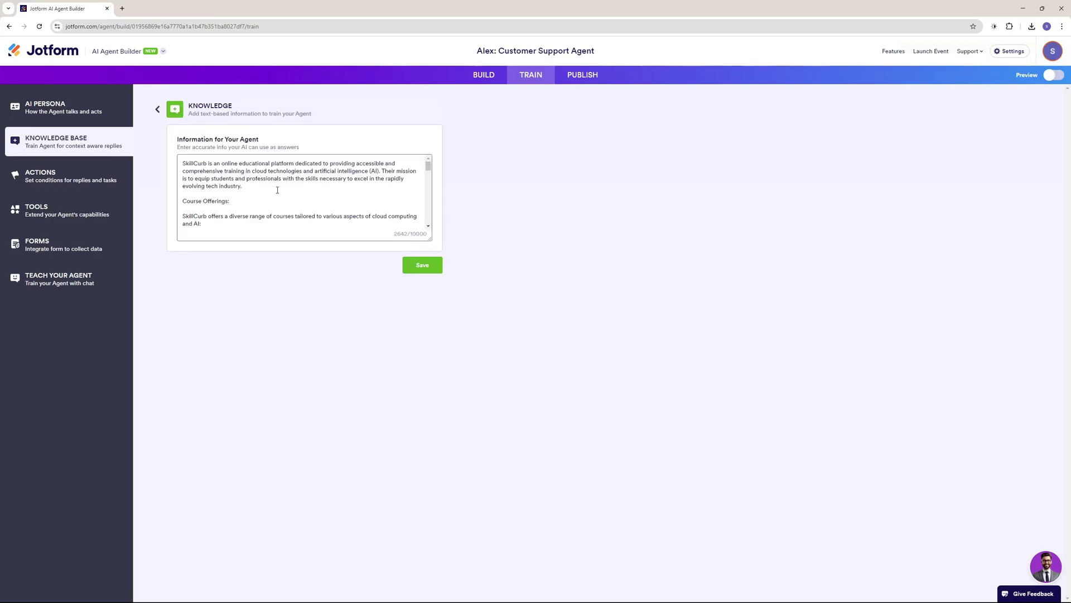
left_click(422, 264)
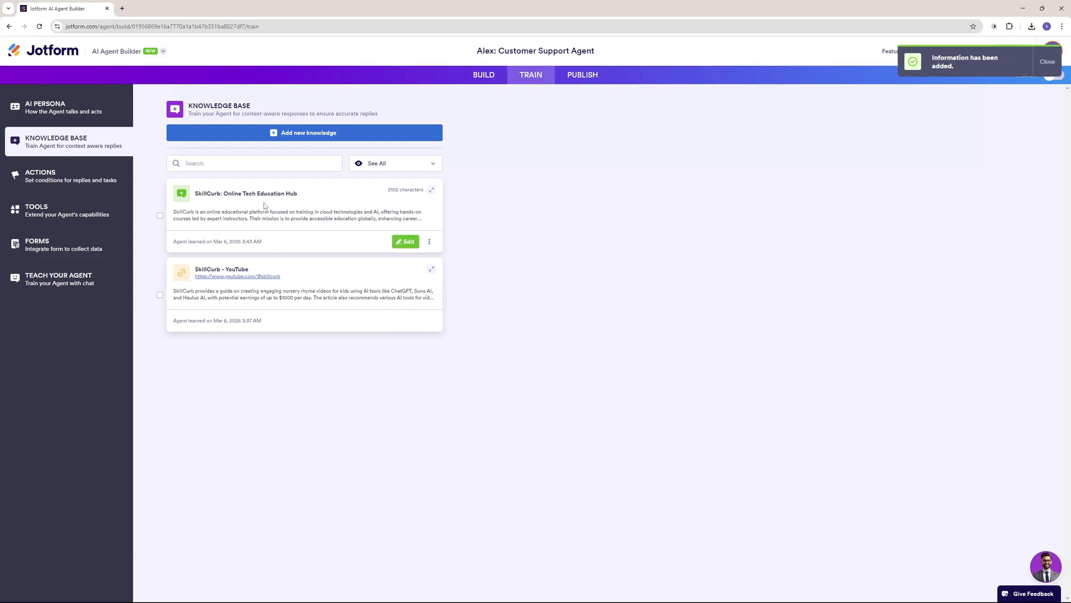
left_click(90, 178)
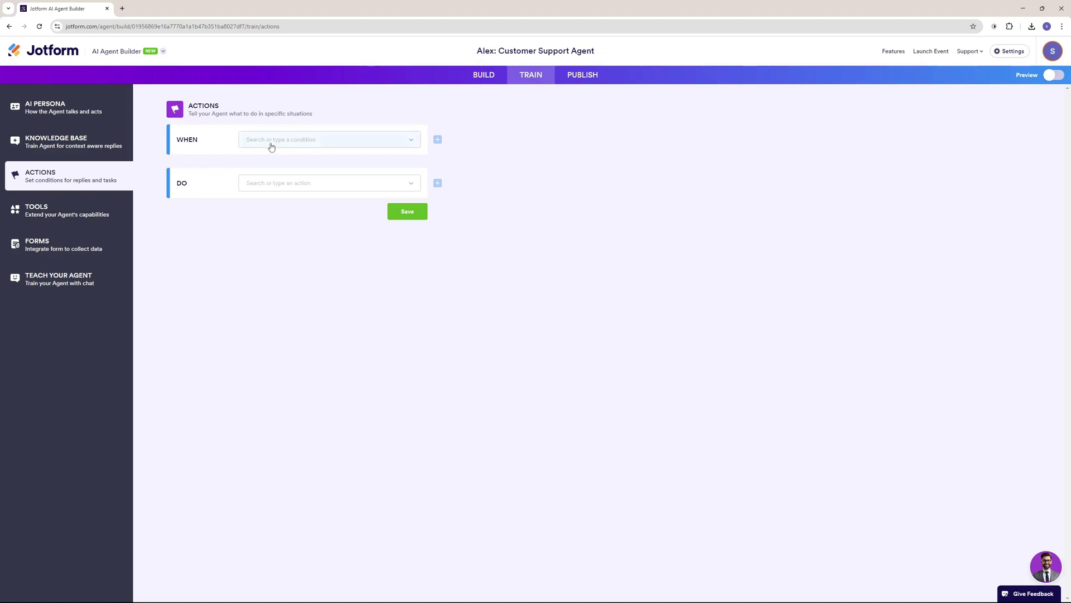
Set the action's trigger to 'User wants to' with the state 'Colaborate, sponsor'.
left_click(271, 144)
left_click(211, 184)
left_click(288, 186)
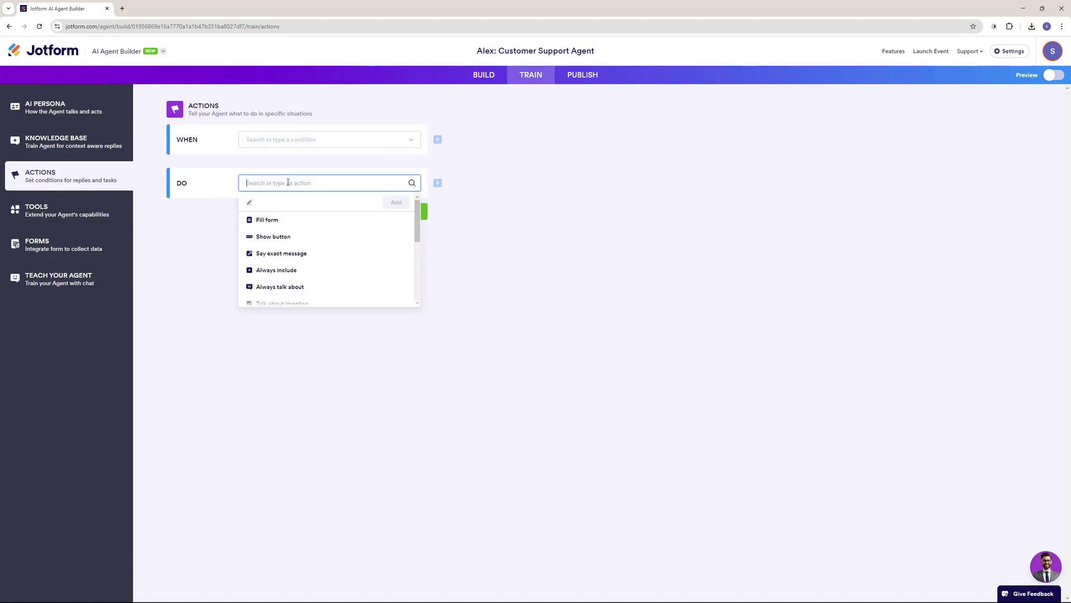
left_click(260, 167)
left_click(291, 143)
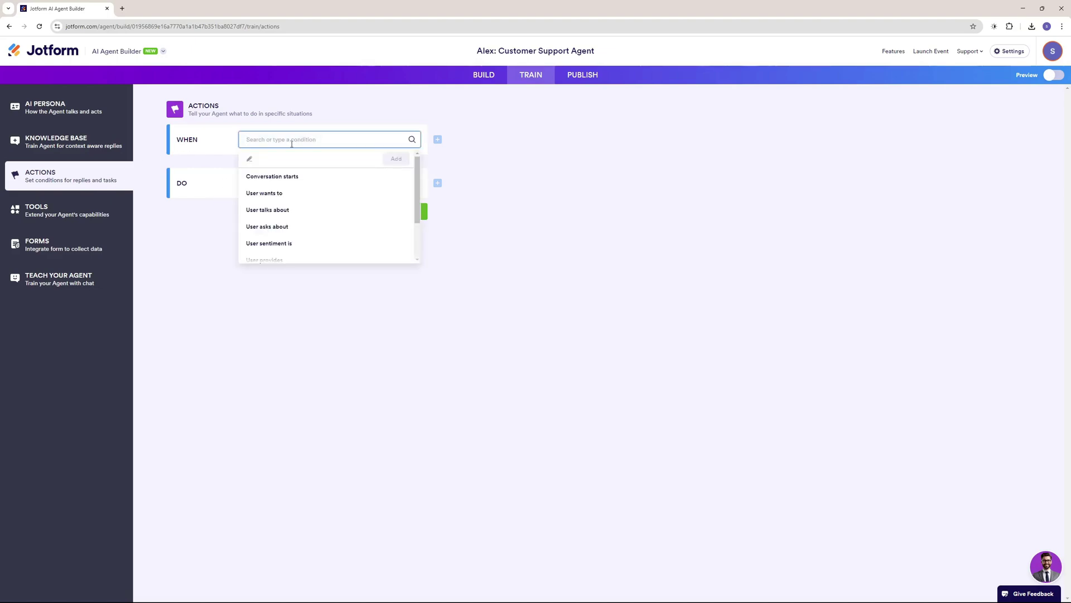
left_click(279, 194)
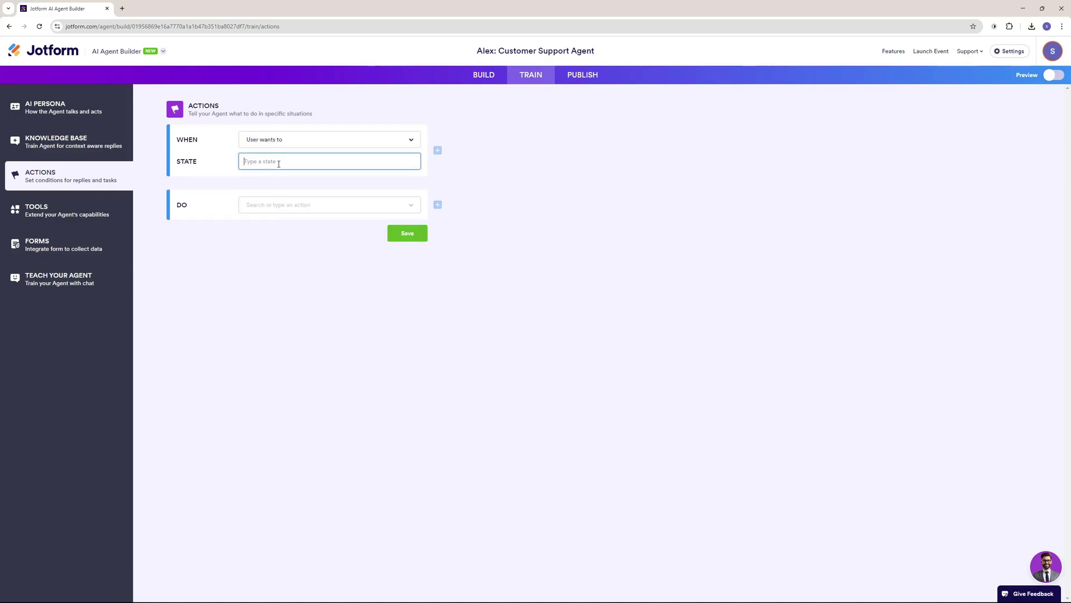
type("Colaborate, sponsor")
Make the action Send email and paste in the prepared email message.
left_click(291, 205)
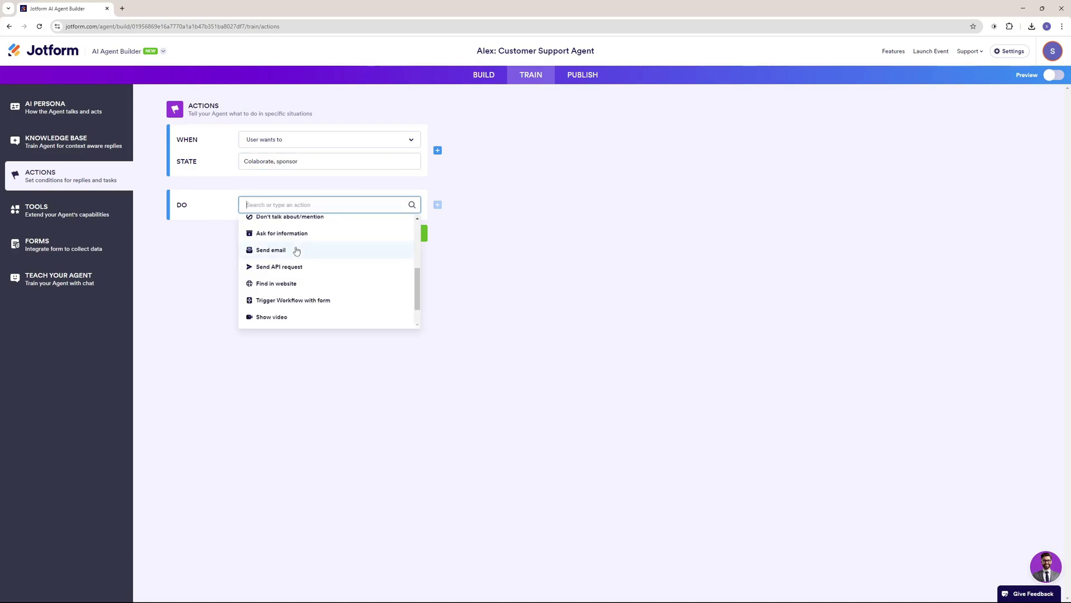
left_click(296, 251)
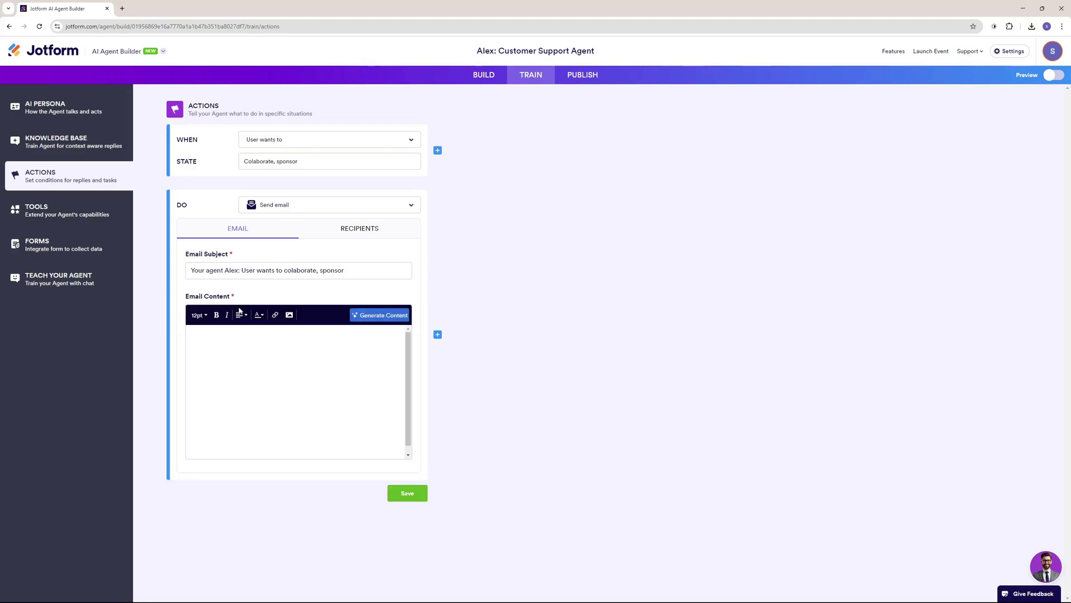
left_click(238, 337)
type("the user wants to sponsor or colaborate with us, please reach out to the user regarding the pricing and further details")
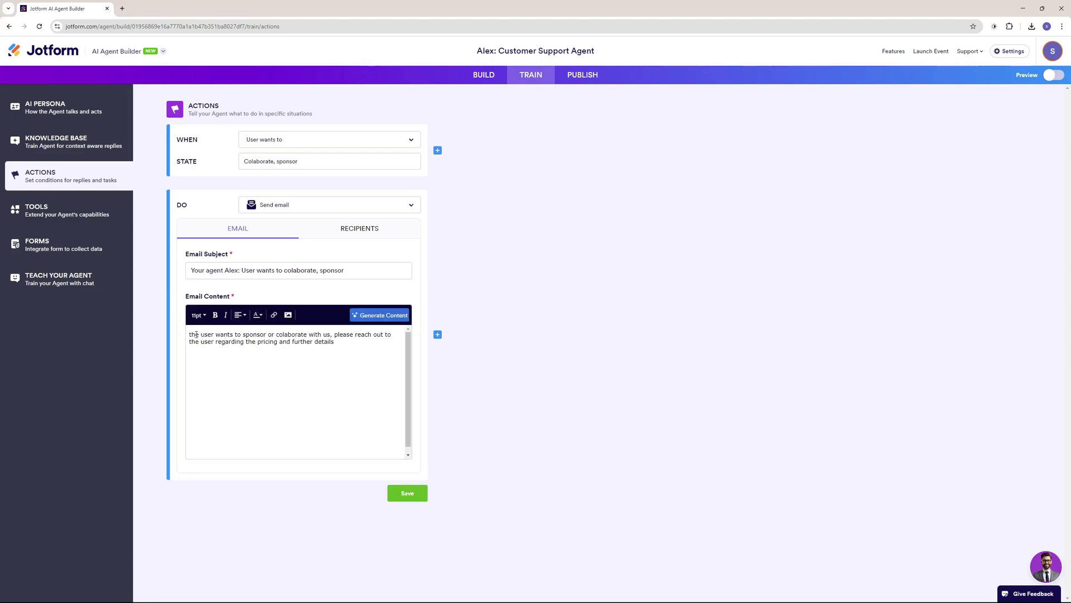
left_click_drag(191, 334, 339, 345)
left_click(365, 345)
Set the Sender Name to 'Customer' on the Recipients tab and save the action.
left_click(366, 229)
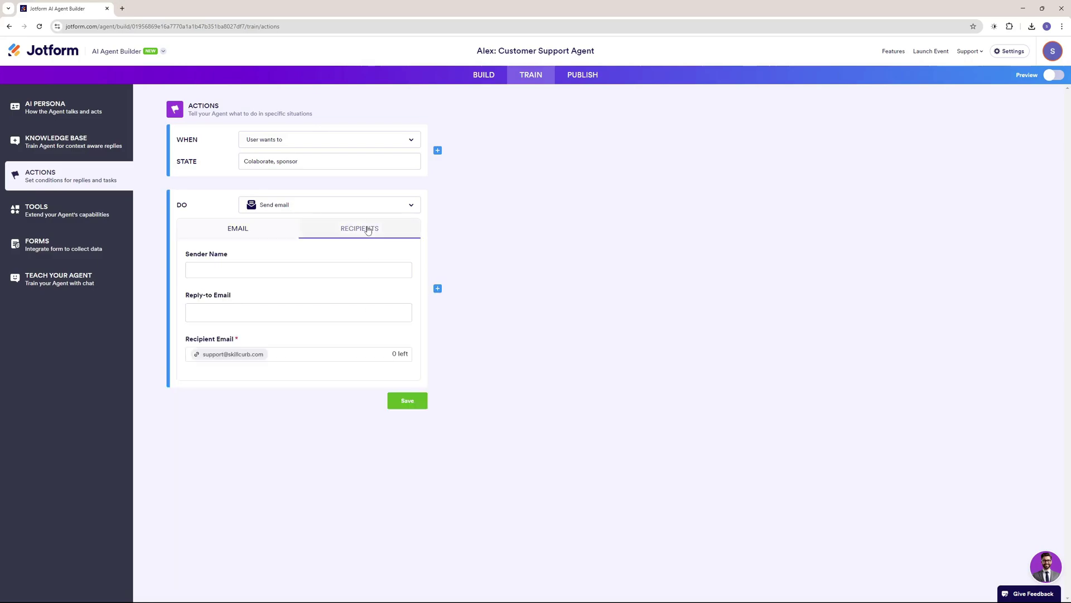
left_click(276, 275)
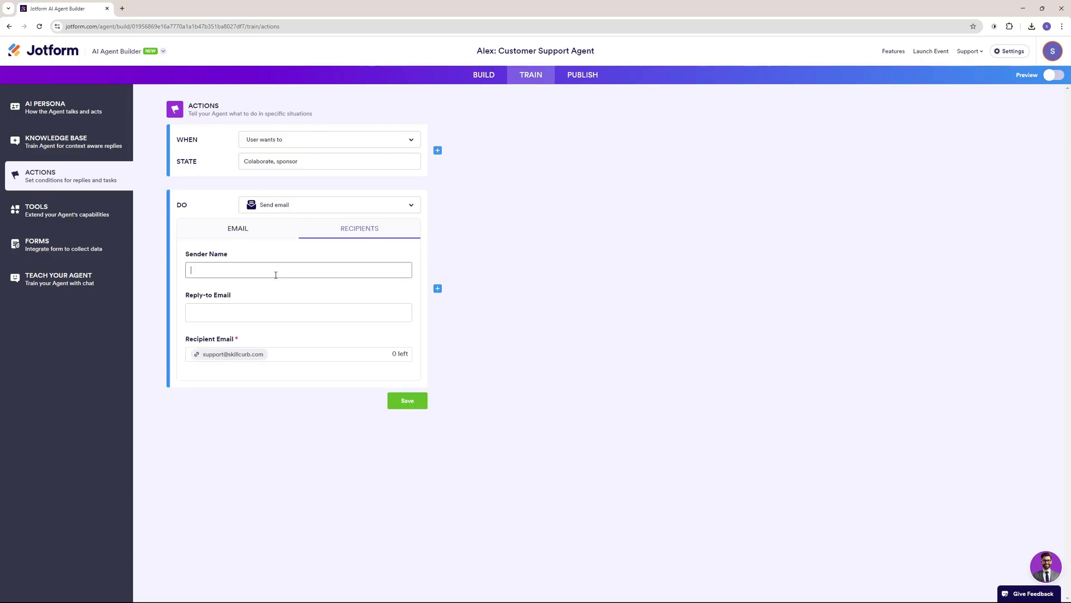
type("Customer")
left_click(397, 404)
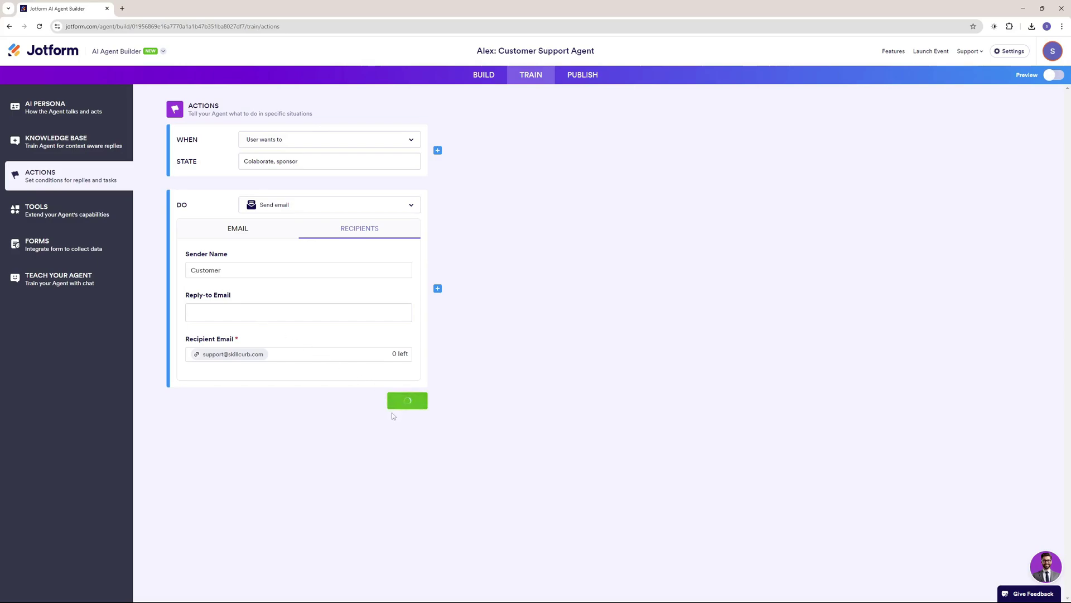
left_click_drag(207, 165, 305, 166)
left_click(291, 184)
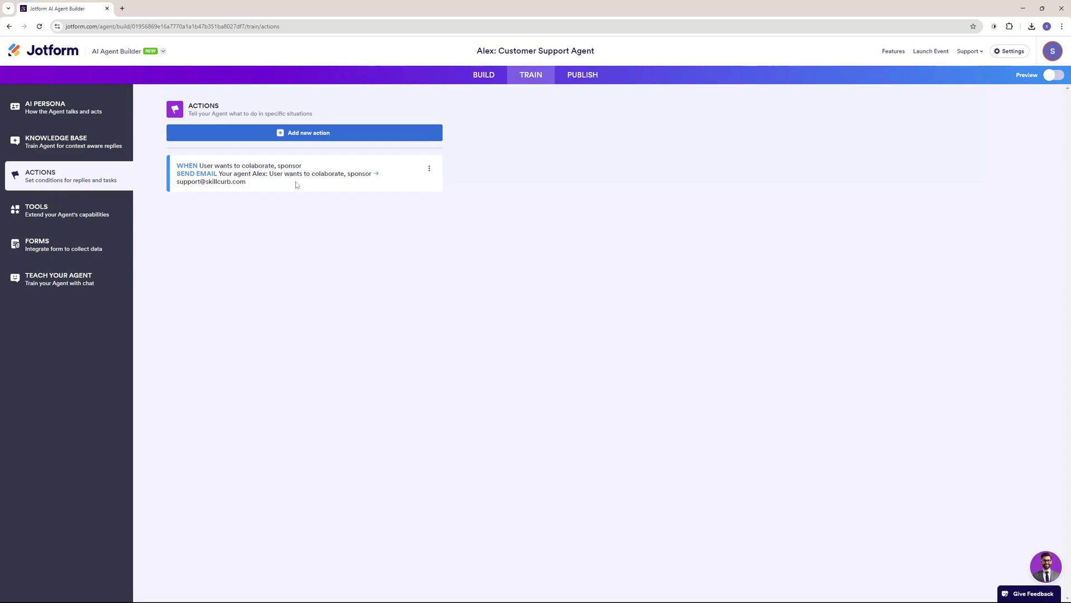
Add the Set Appointment with Google Calendar tool and paste its prompt for booking collaborator or sponsor calls.
left_click(77, 222)
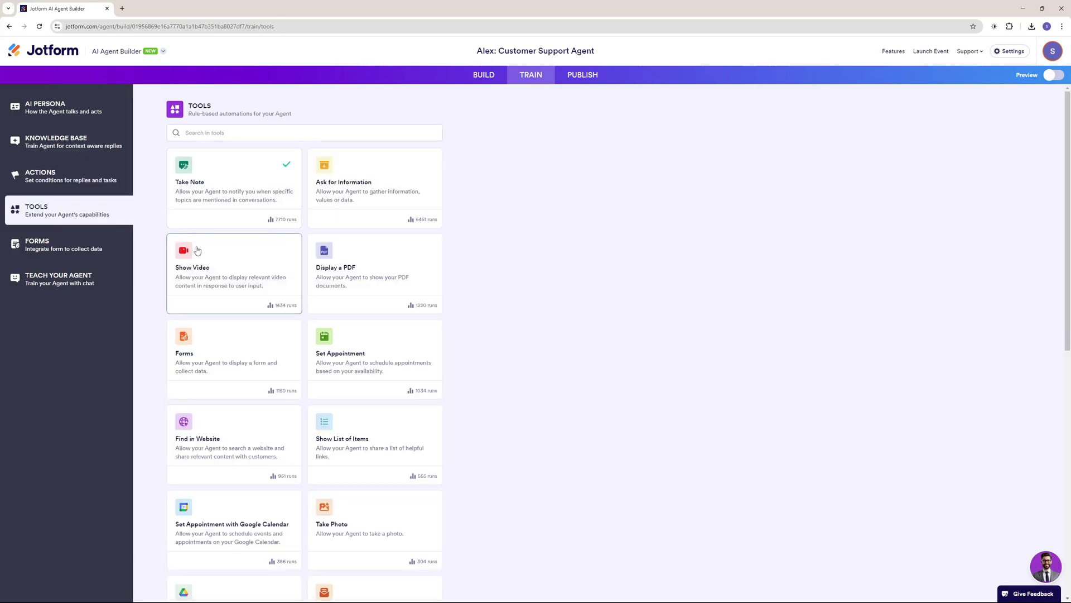
scroll(198, 251, "down", 2)
scroll(195, 256, "down", 1)
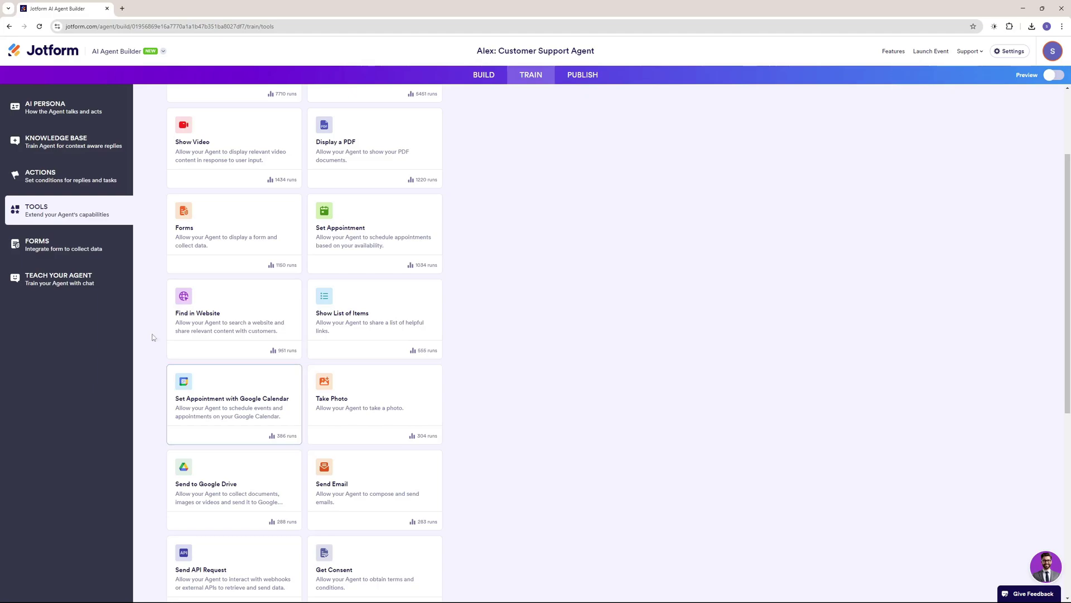
left_click(227, 410)
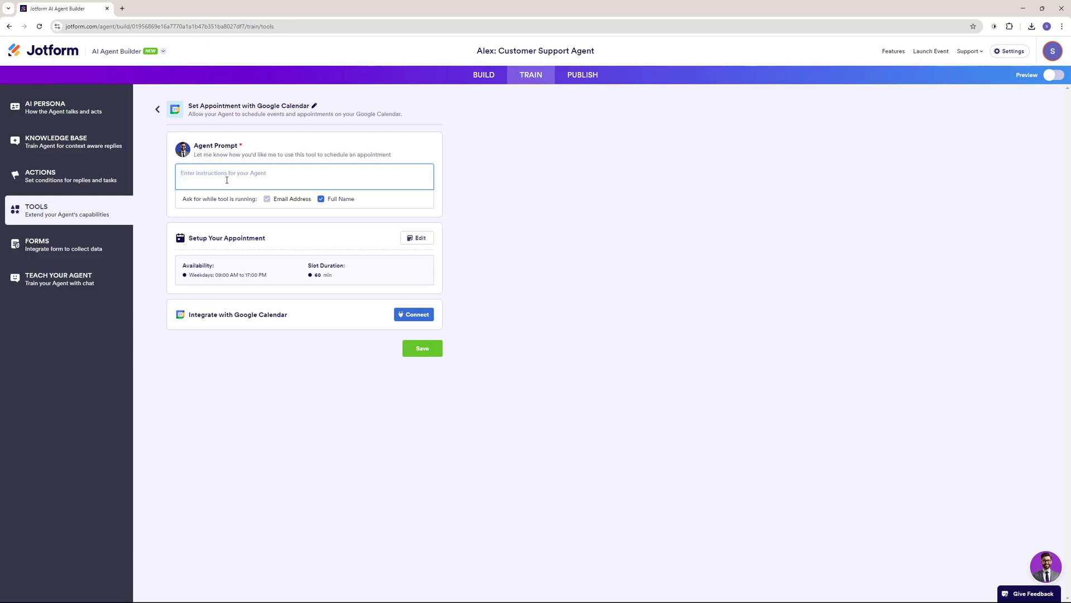
type("whenever the user wants to collaborate or sponsor, you can put an appoint on google calendar to further discuss the offer.")
left_click_drag(180, 173, 278, 186)
left_click(299, 182)
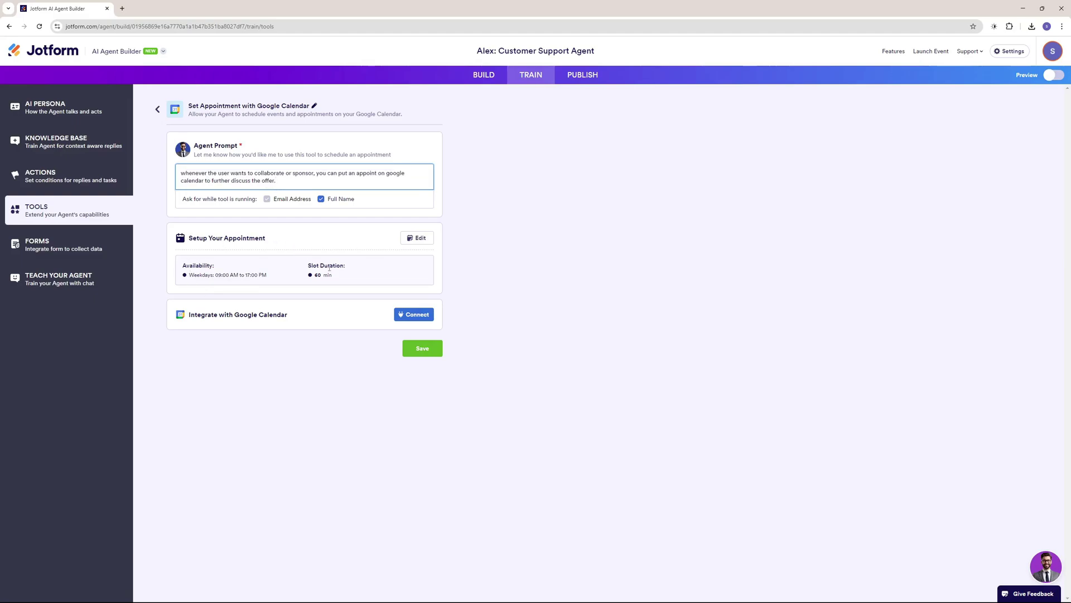
left_click(421, 238)
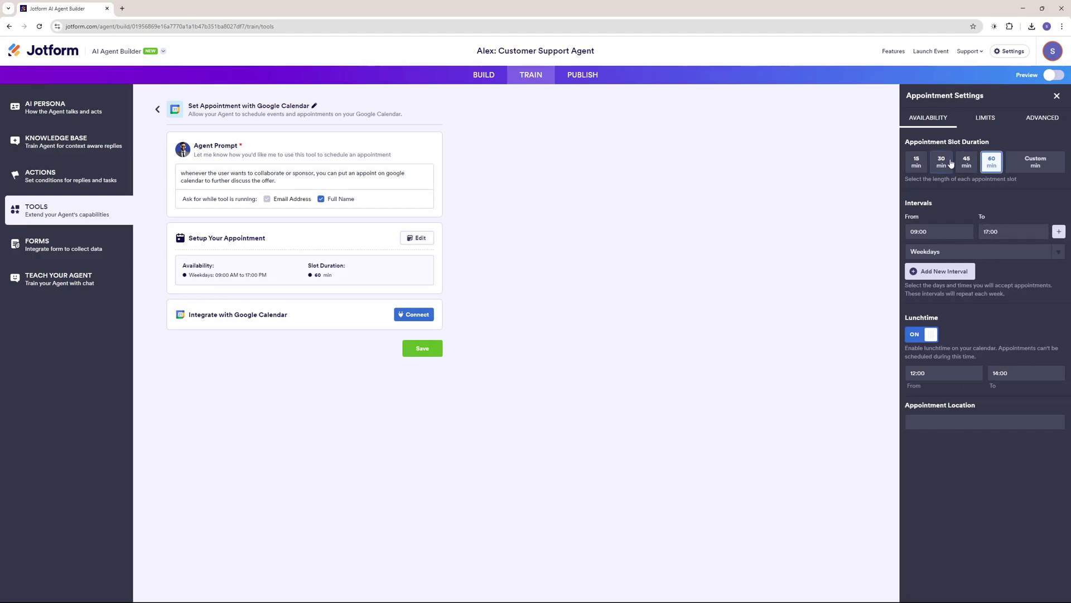
Set appointments to 30-minute weekday slots ending at 12:00 and close the settings.
left_click(950, 162)
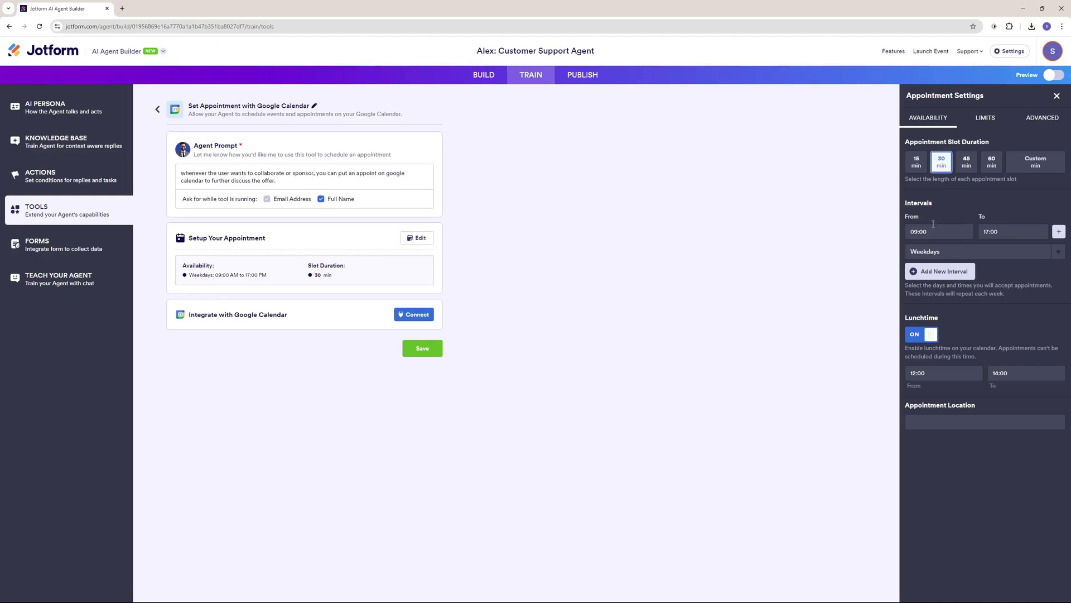
left_click(1013, 234)
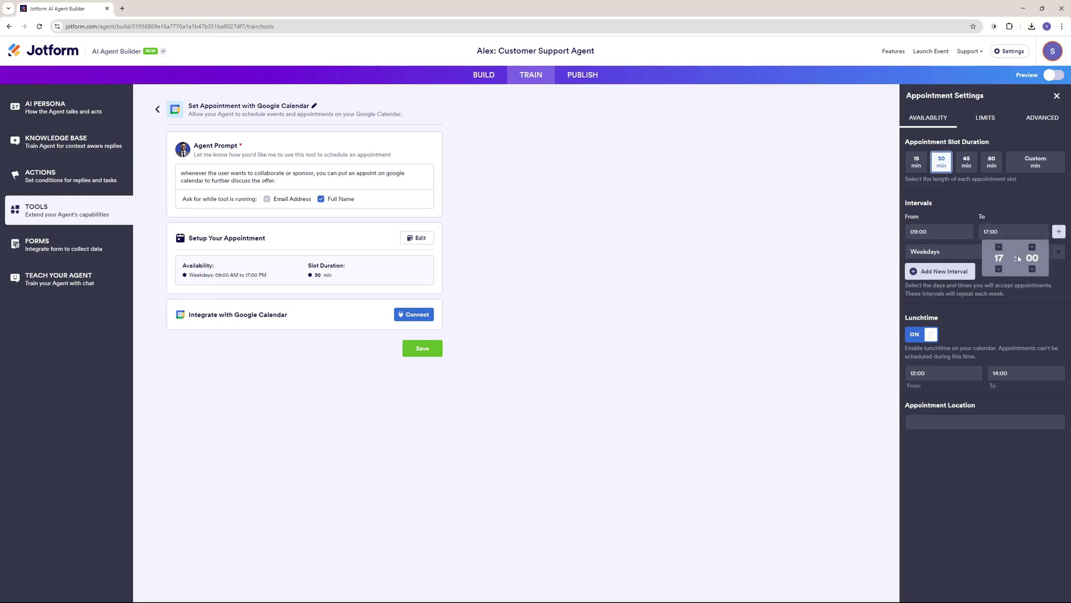
left_click(999, 268)
left_click(999, 269)
left_click(998, 269)
left_click(999, 269)
left_click(998, 269)
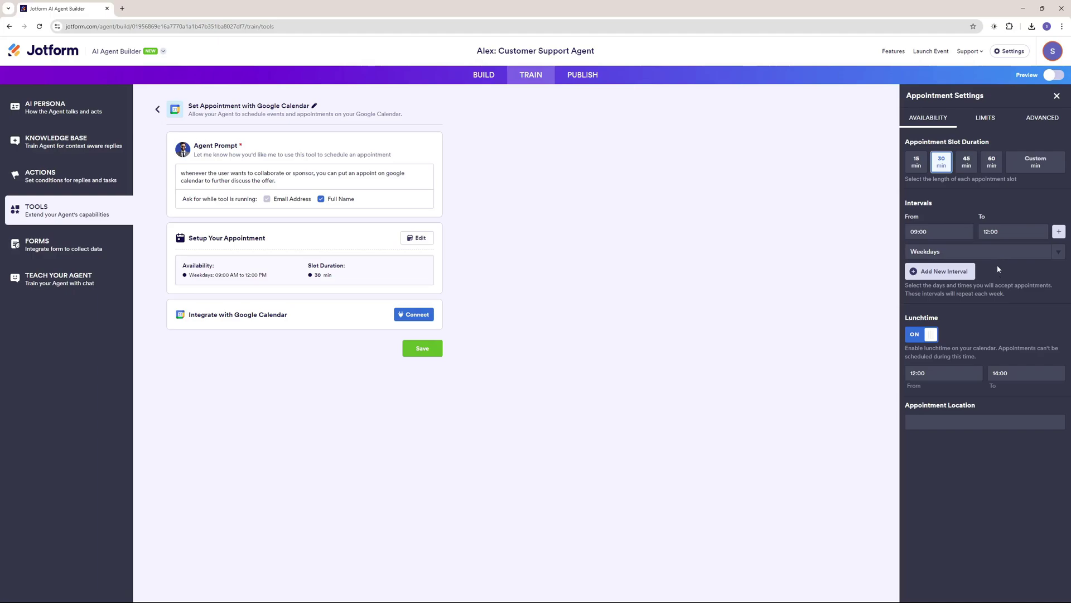
key("Escape")
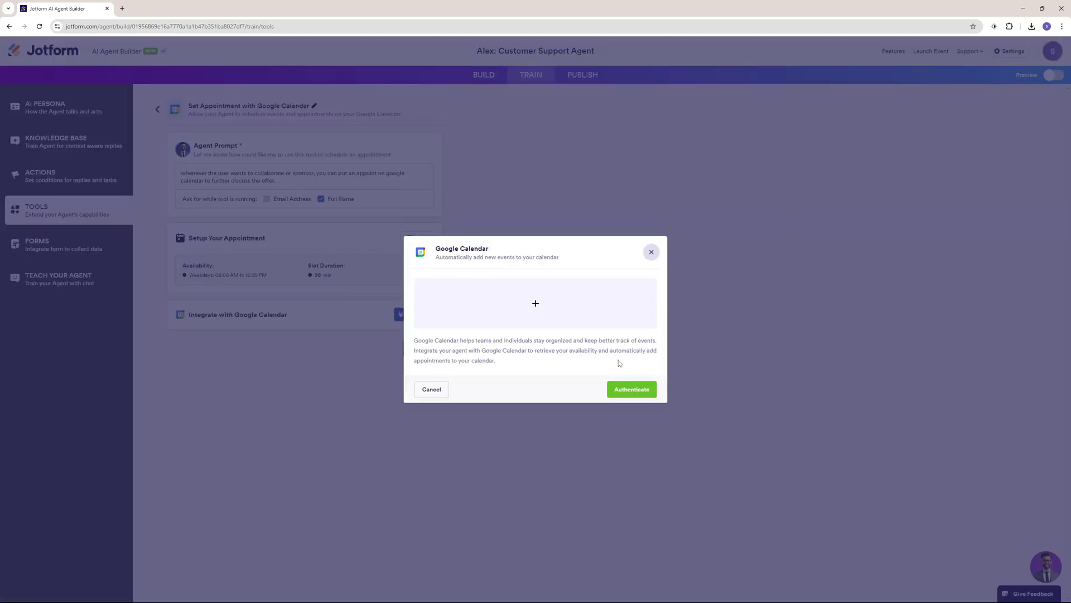
Authenticate with the Google account and grant all Google Calendar permissions.
left_click(632, 391)
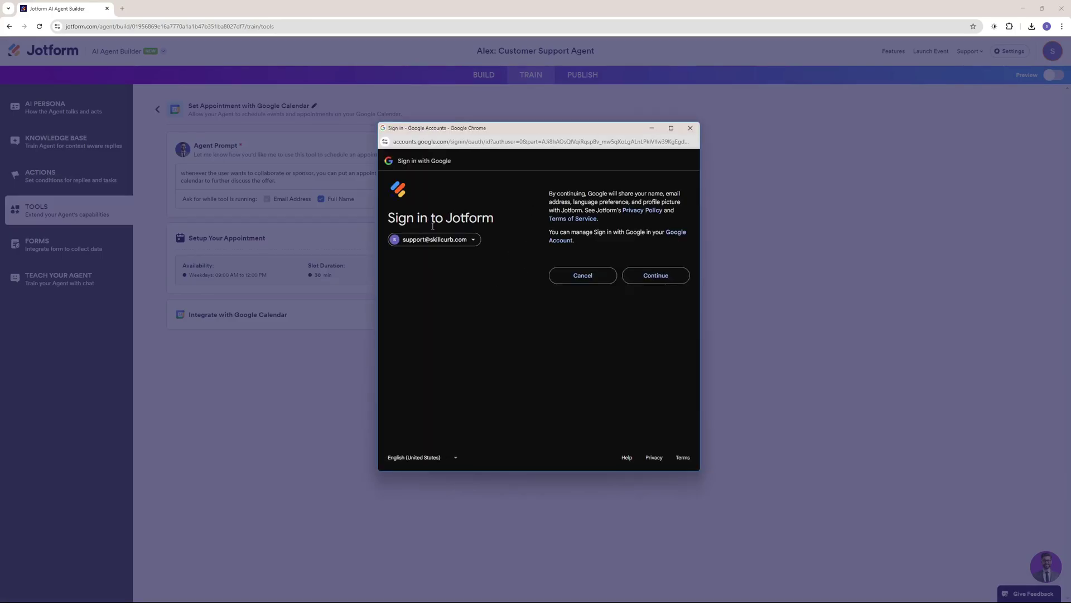
left_click(665, 280)
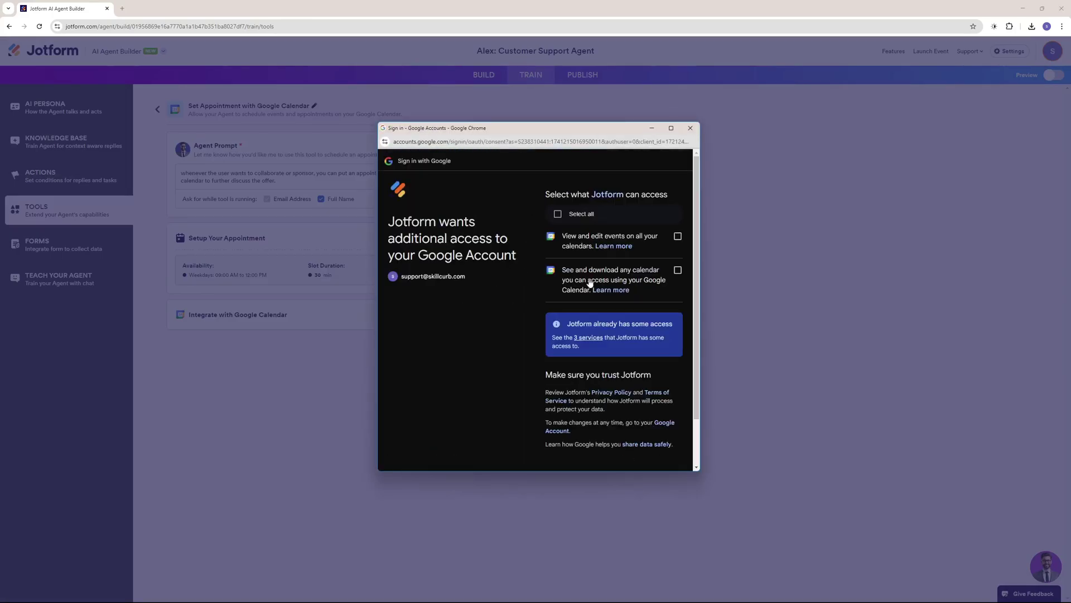
left_click(558, 214)
scroll(598, 335, "down", 2)
left_click(649, 425)
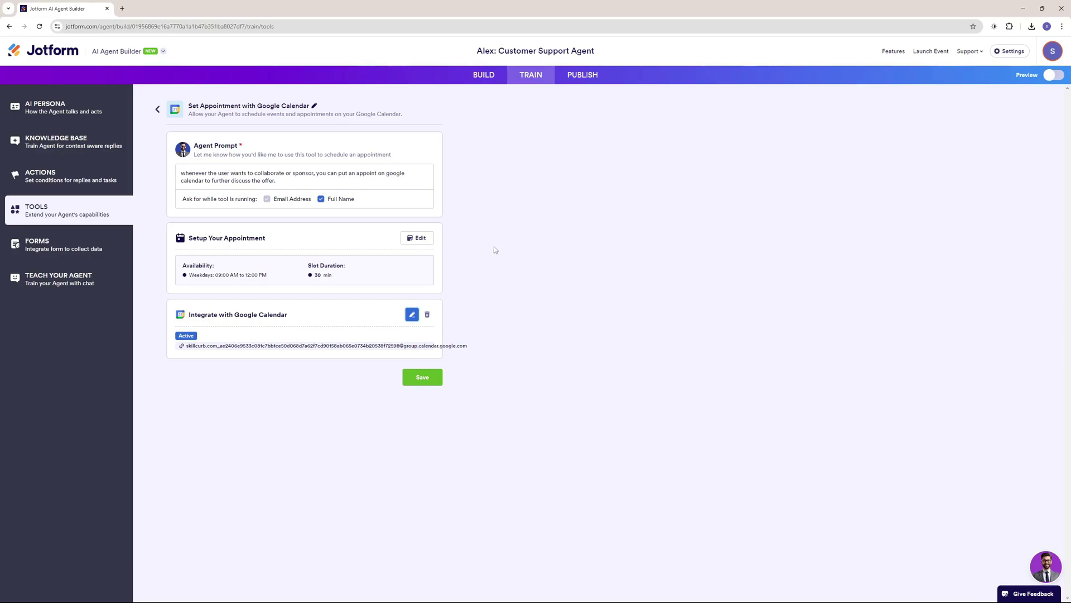
Save the Google Calendar tool and open the Teach Your Agent chat.
left_click(423, 377)
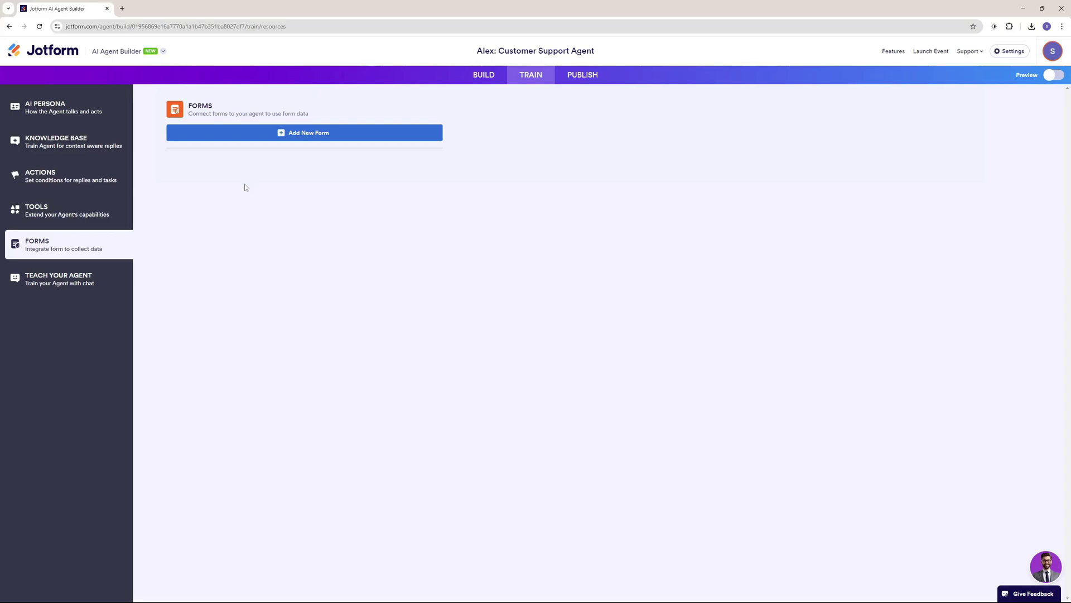
left_click(105, 284)
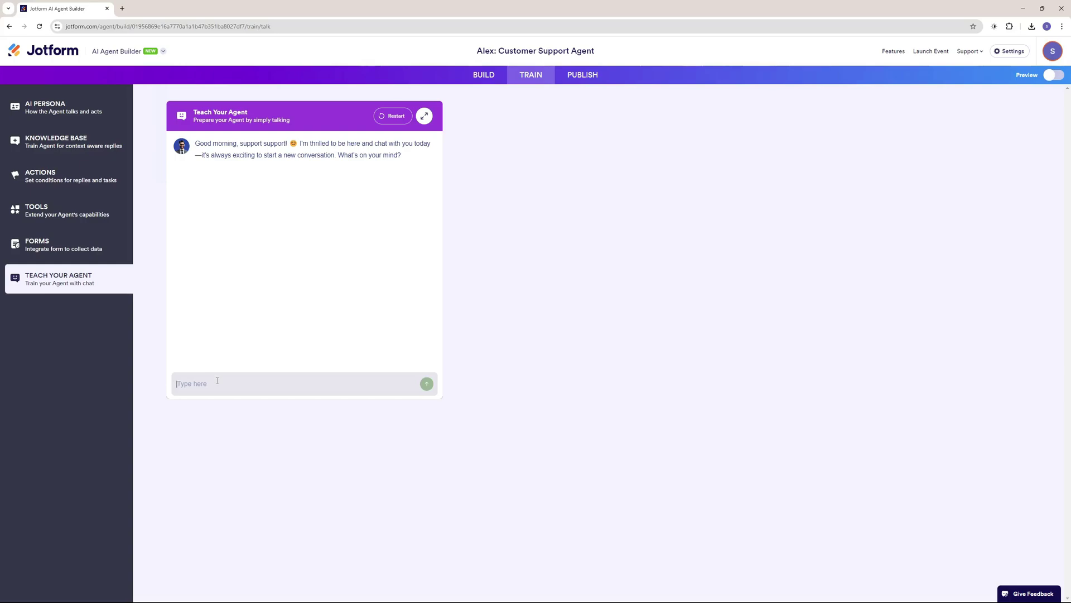
Send Alex the pasted collaboration and sponsorship message to learn.
left_click(217, 380)
type("we collaborate on youtube videos and accept sponsors.")
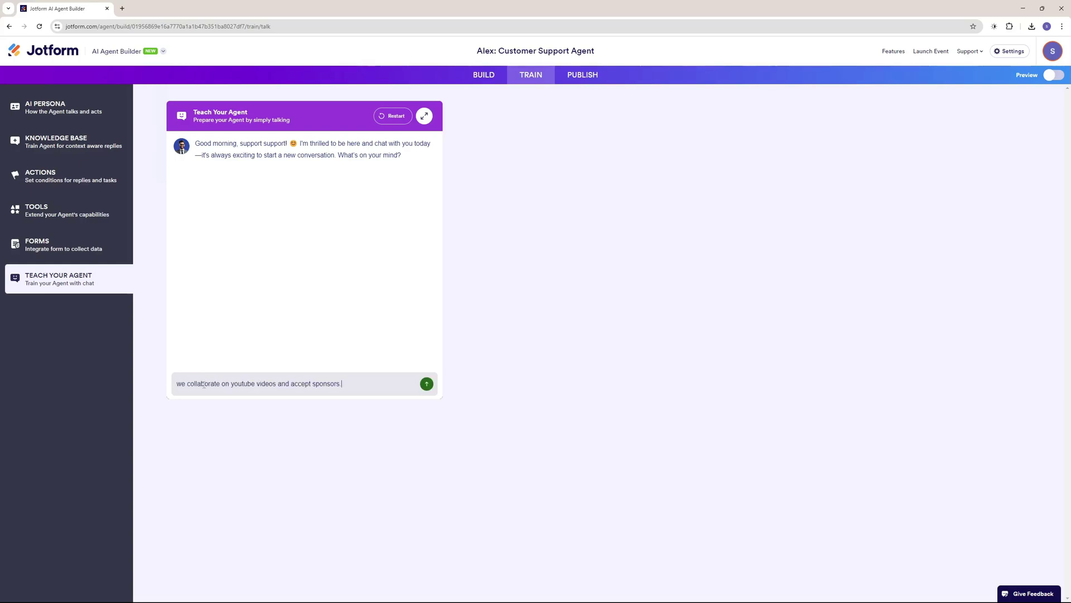
left_click_drag(180, 383, 367, 383)
left_click(367, 383)
left_click(423, 384)
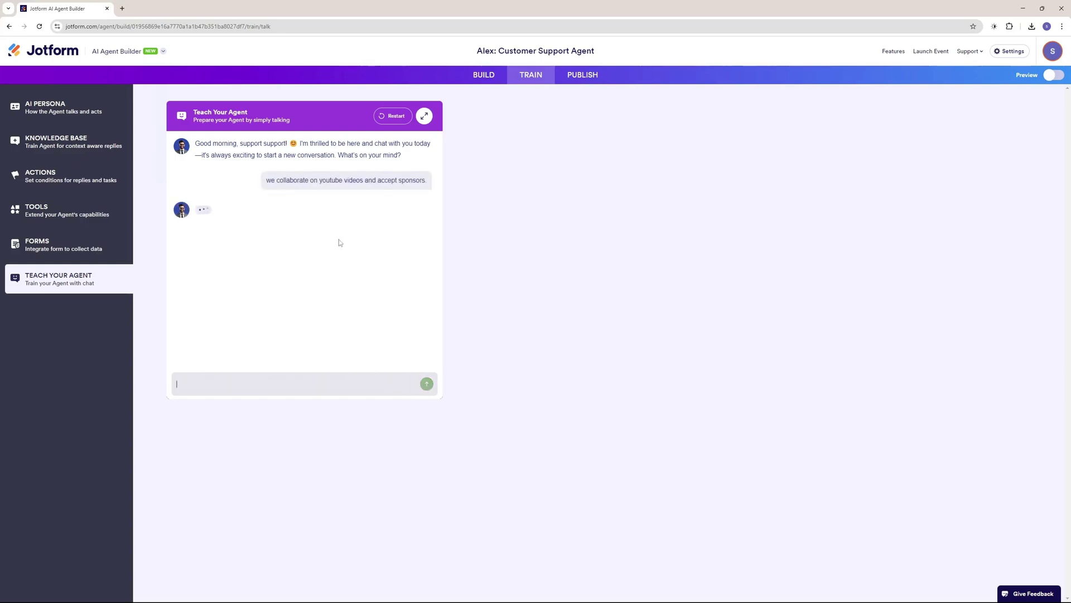
Teach Alex about AI-tool advertising and guest posts, review the saved card, then return to AI Persona.
type("we also have an advertise feature on our website where you can feature your AI Tools, AI Agents have guest posts as well and much more.")
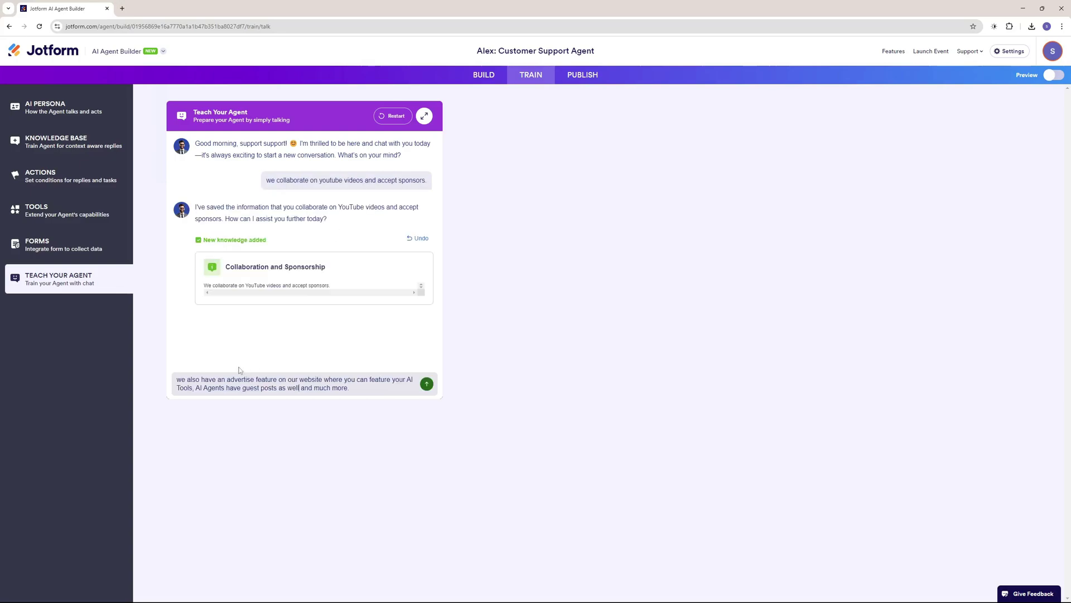
left_click_drag(181, 381, 427, 391)
left_click(427, 392)
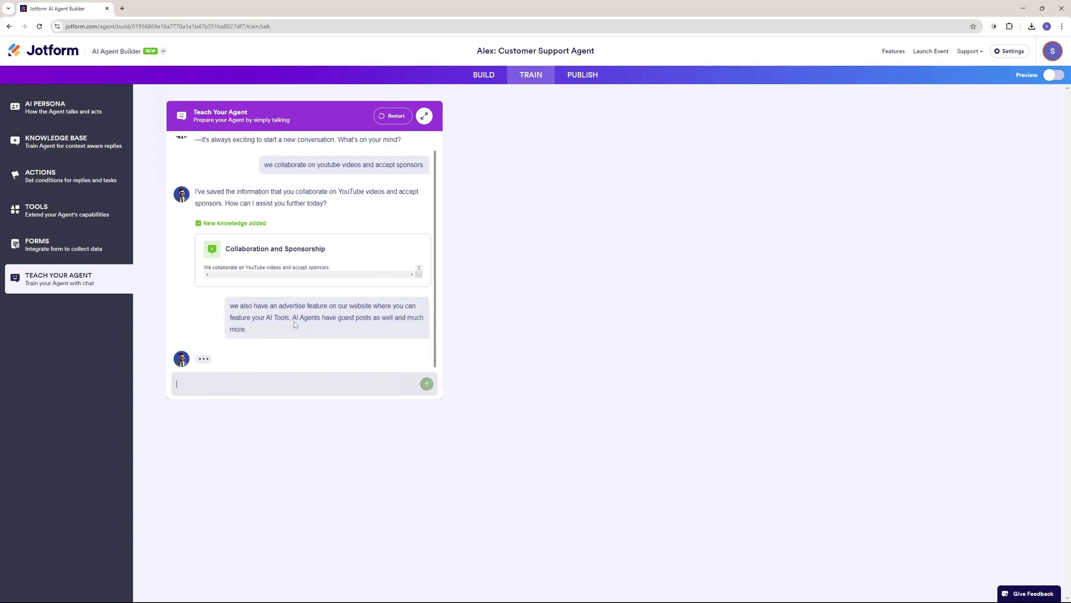
left_click_drag(201, 193, 411, 188)
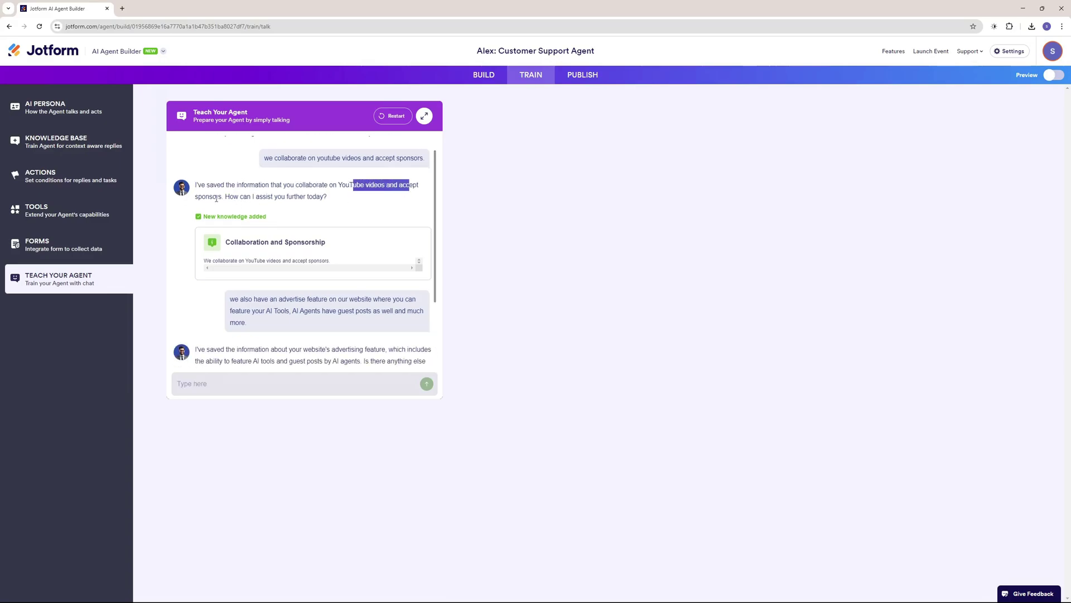
left_click_drag(204, 197, 284, 198)
left_click(379, 202)
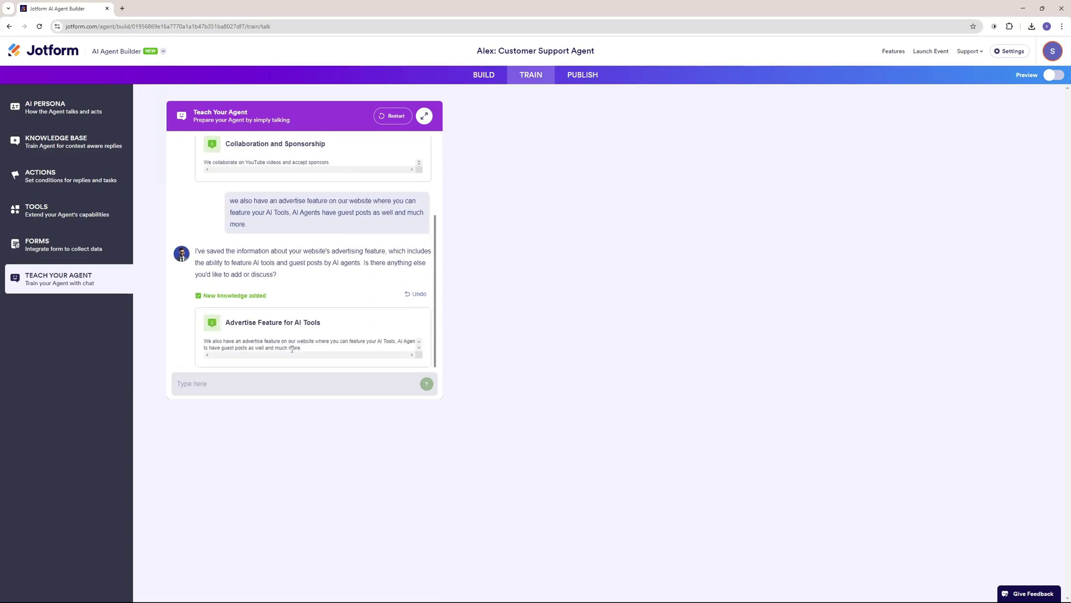
triple_click(271, 322)
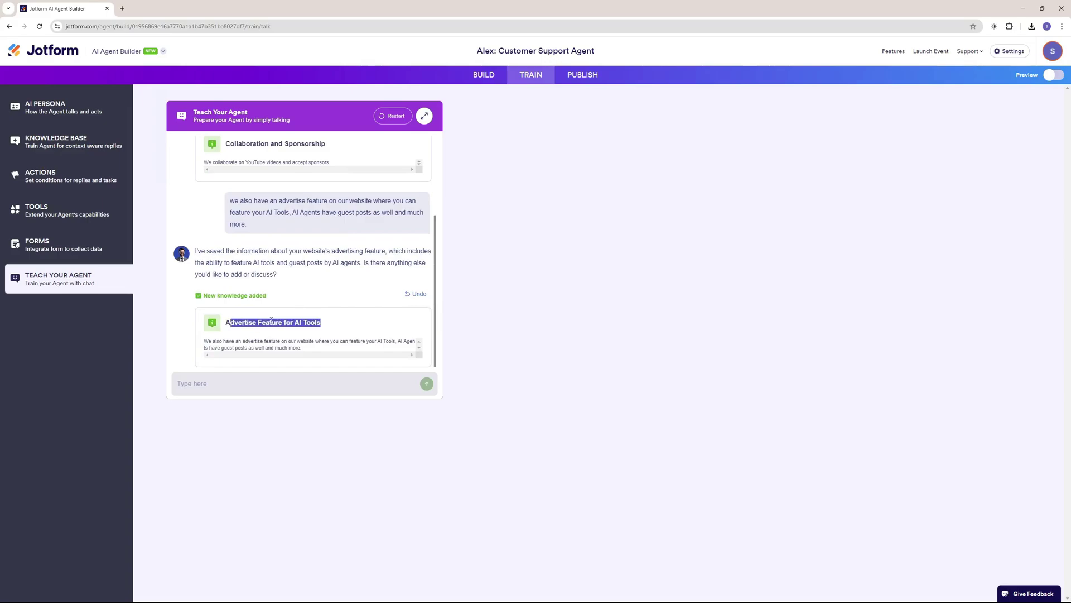
left_click(239, 322)
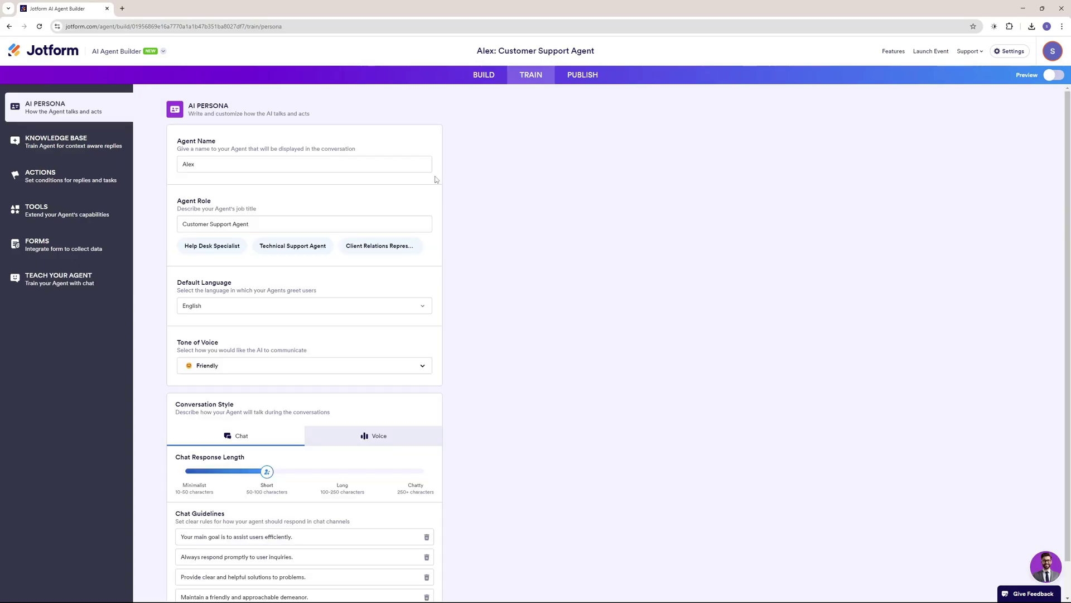
Review Alex's name, role and chat guidelines, then go to the Publish page.
left_click(222, 166)
left_click_drag(182, 224, 238, 221)
left_click(535, 247)
scroll(246, 300, "down", 1)
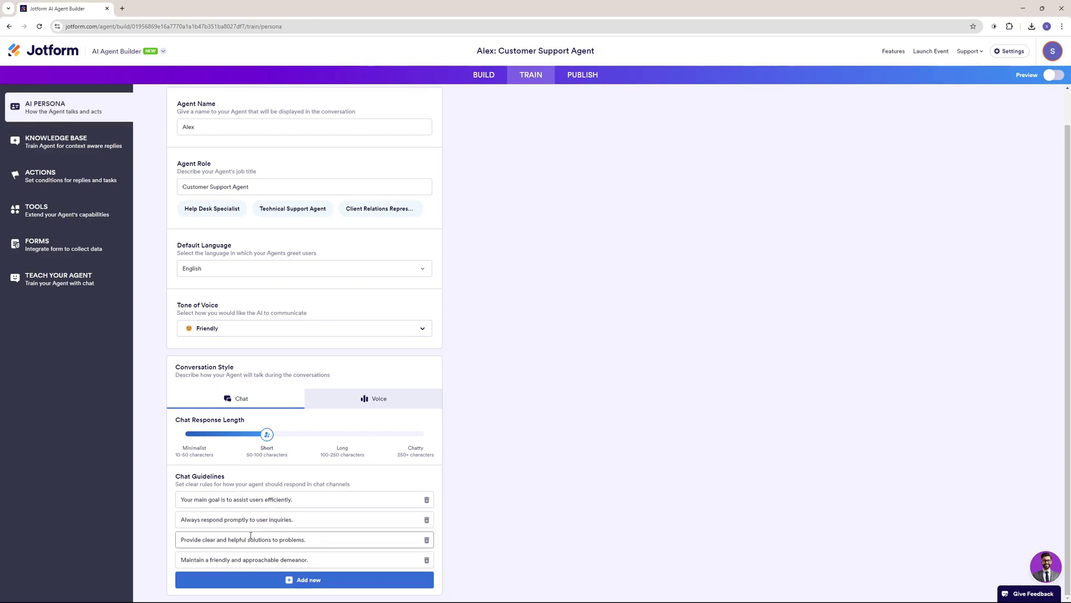
scroll(438, 333, "up", 1)
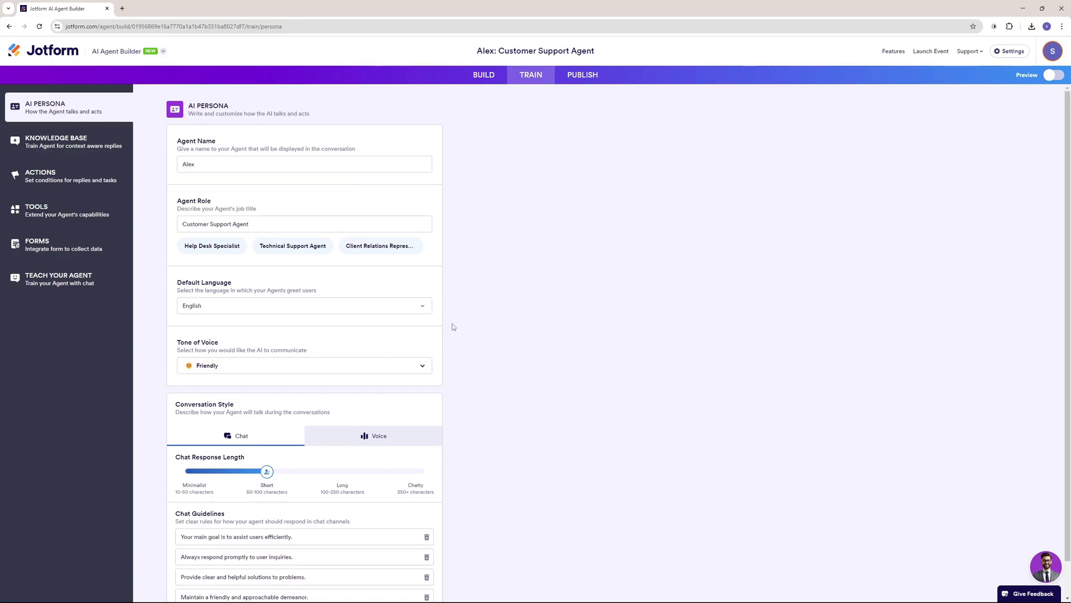
left_click(583, 74)
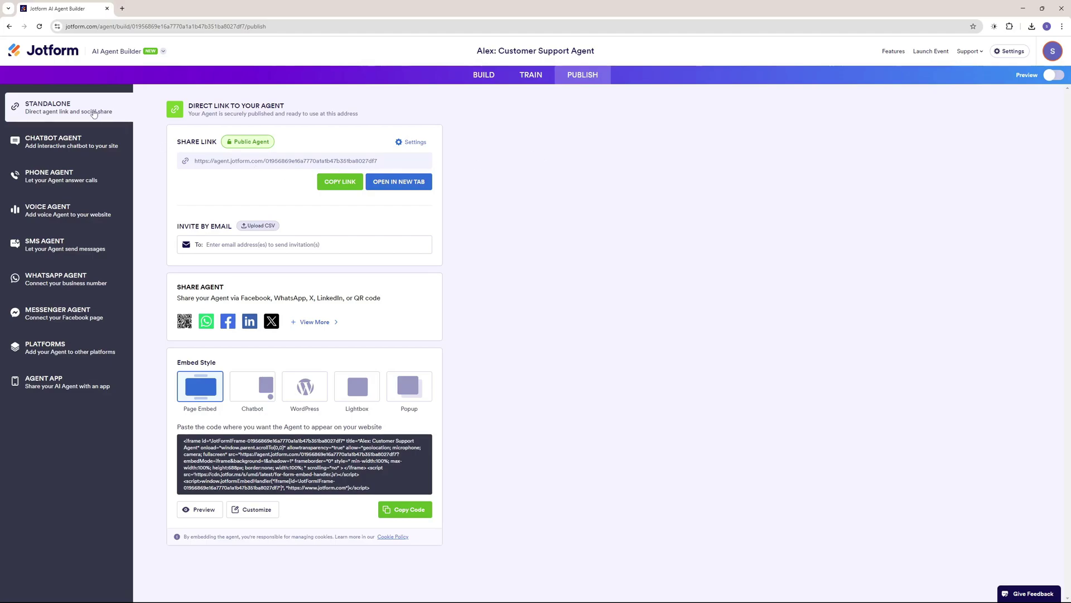
Look over the Chatbot and Phone Agent options, then copy Alex's Standalone share link.
left_click(86, 138)
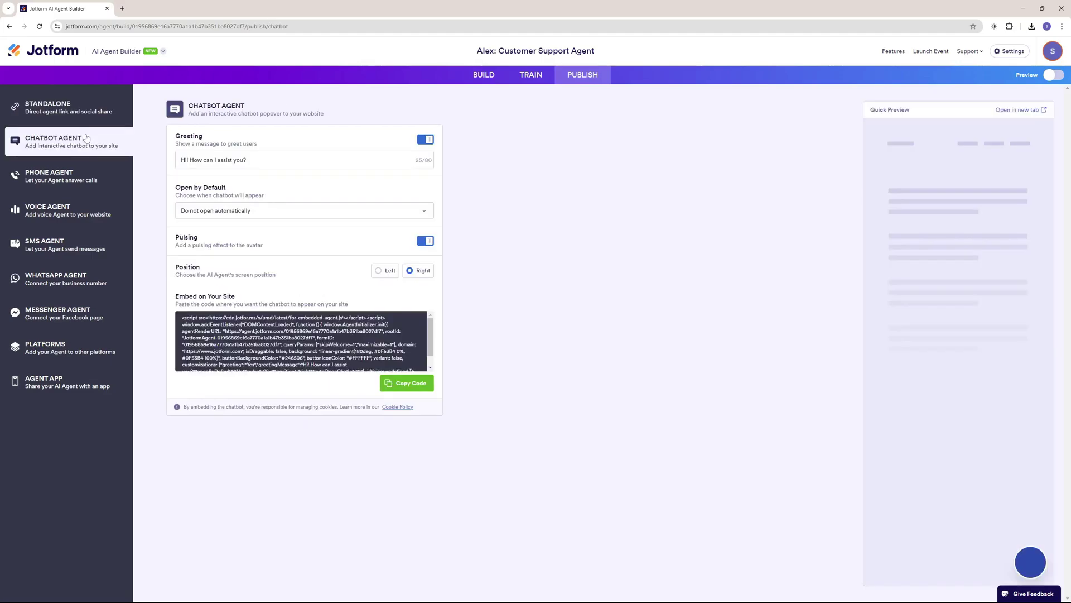
left_click_drag(182, 317, 335, 369)
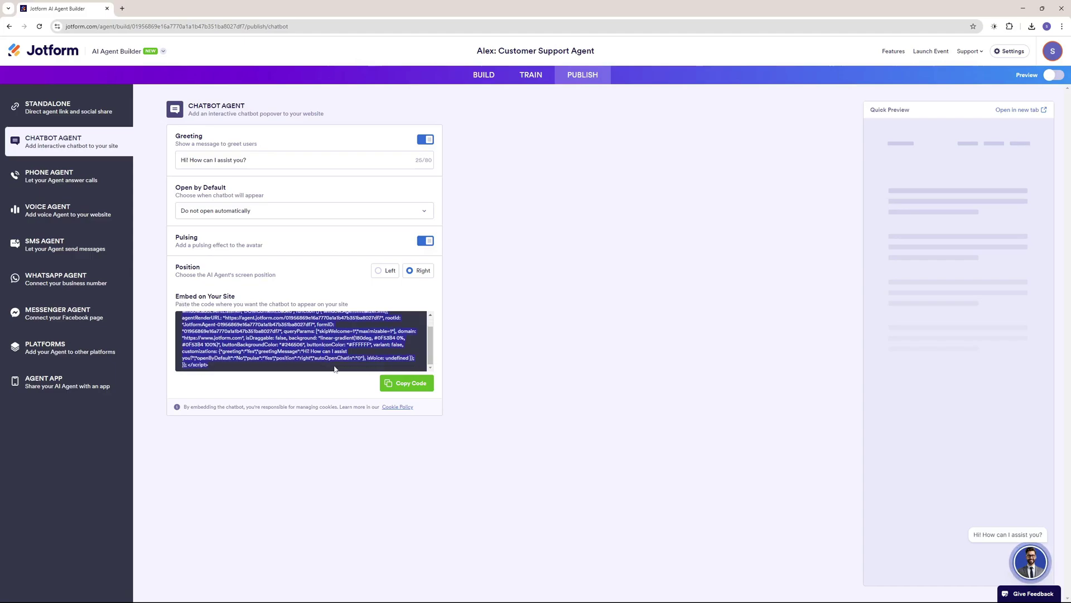
left_click(248, 290)
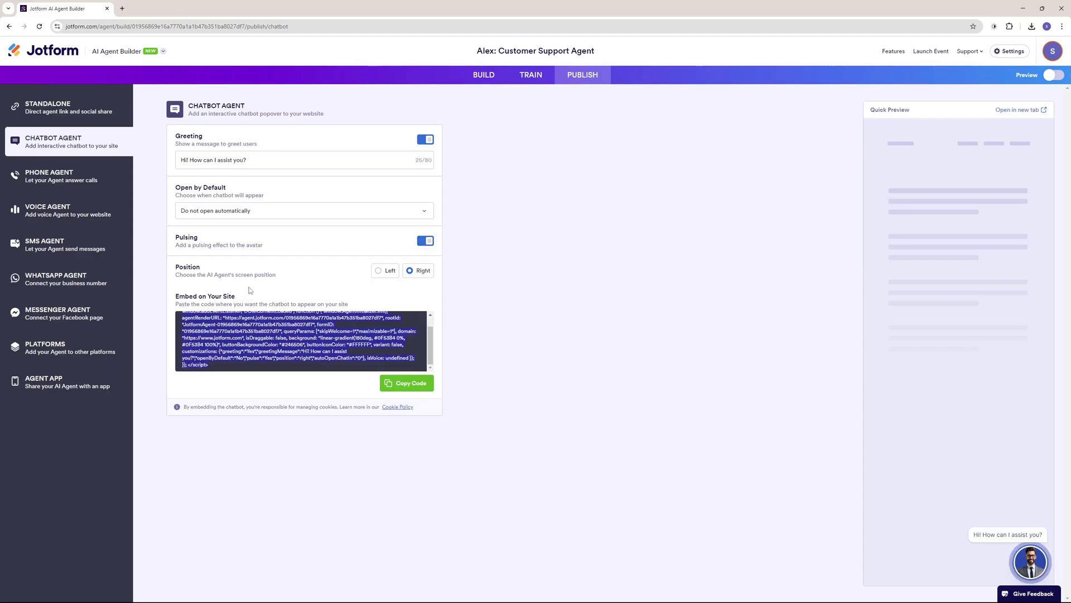
left_click(59, 183)
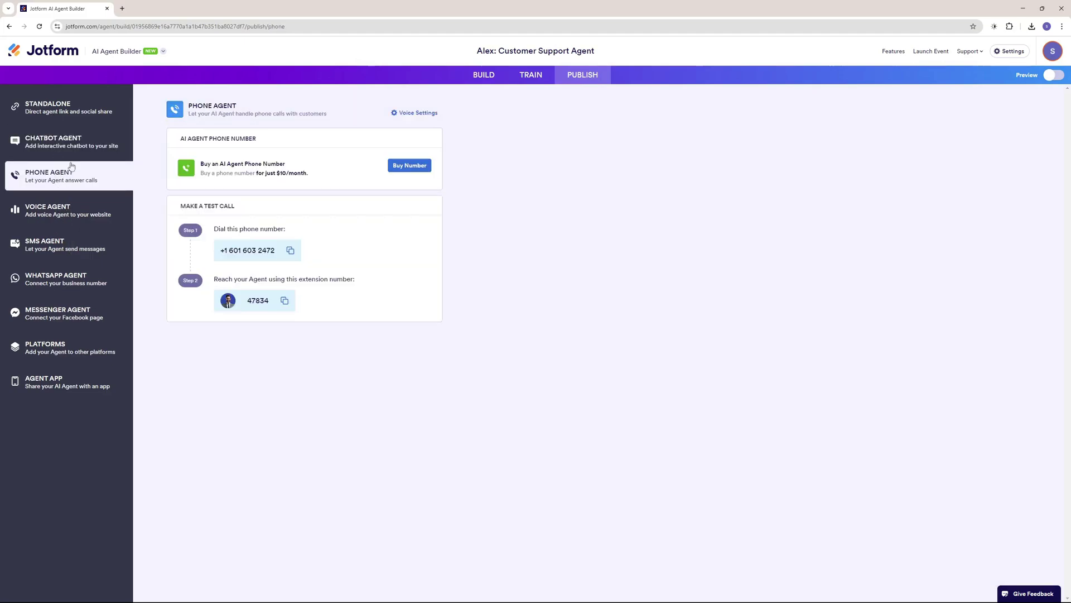
left_click(67, 115)
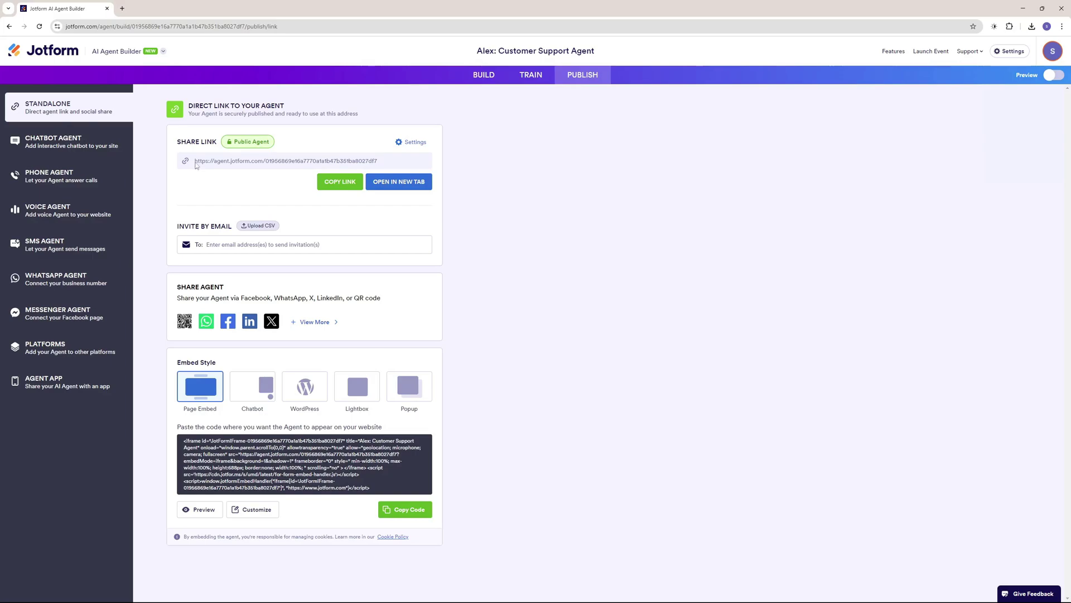
left_click(330, 184)
Preview Alex full-screen and ask it to 'Explore SkillCurb courses'.
left_click(1054, 76)
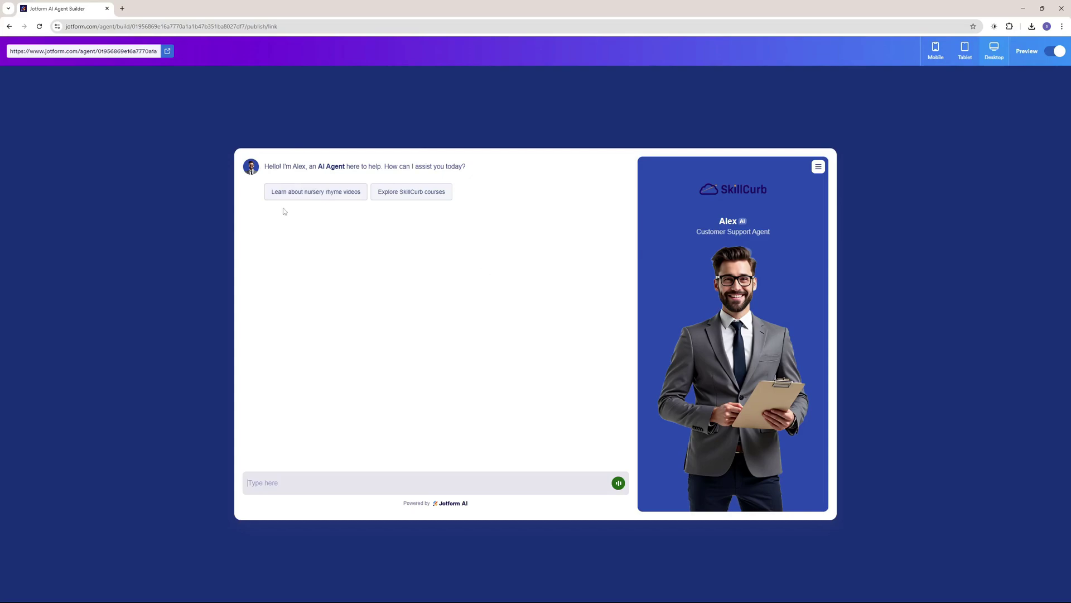
left_click_drag(290, 165, 398, 167)
left_click(470, 206)
left_click(420, 193)
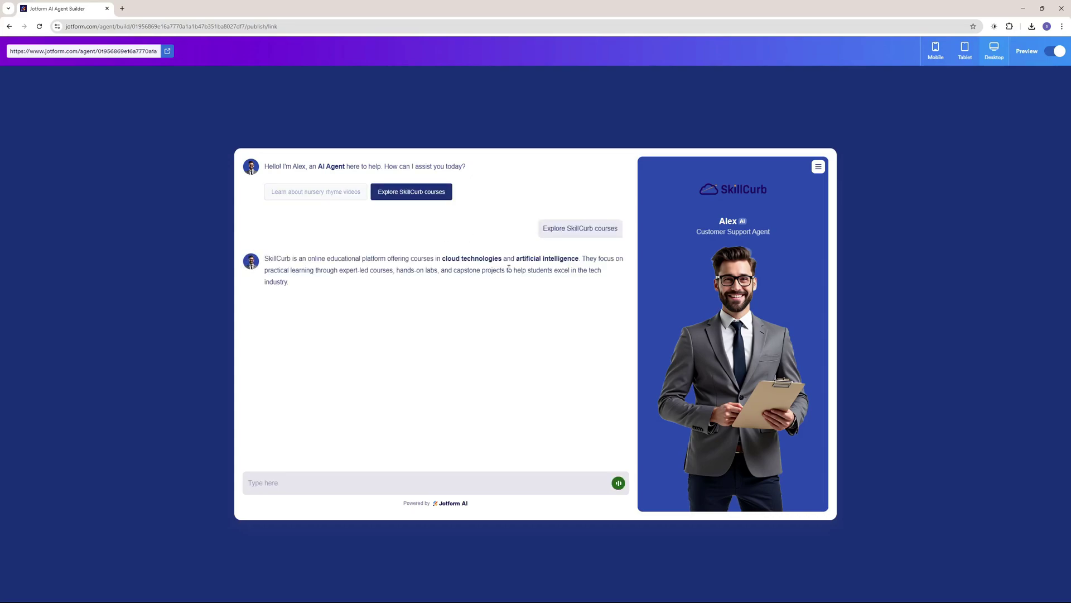
left_click_drag(517, 258, 572, 258)
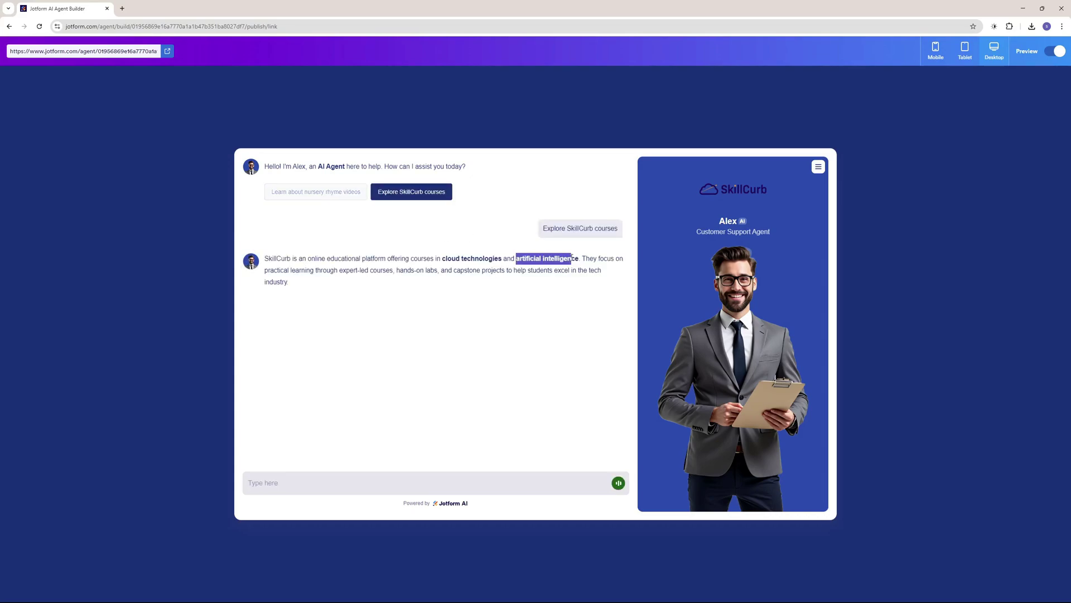
left_click(500, 292)
Send Alex the request 'i want to sponsor a youtube video'.
left_click(370, 476)
type("i want to sp")
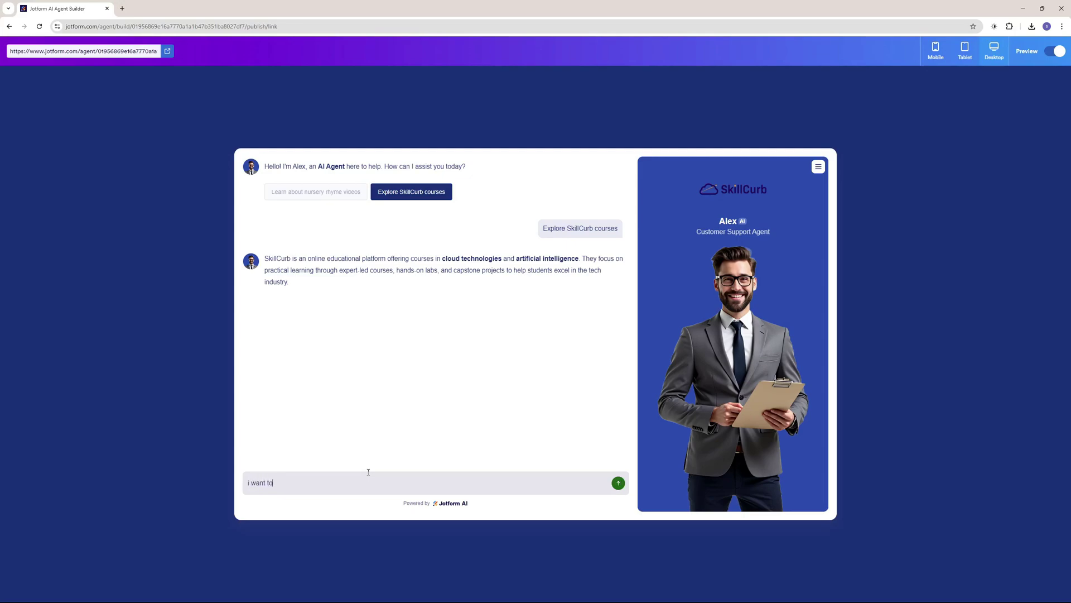
type("onsor a youtube video")
key("Return")
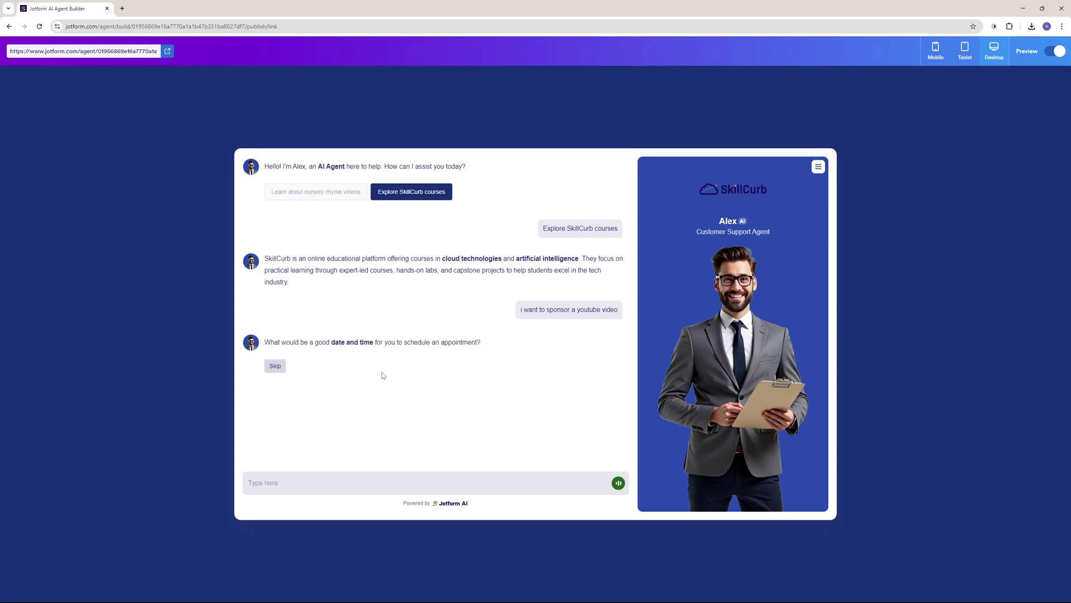
Request an appointment on '6 march 11 am' and confirm the proposed slot.
left_click_drag(335, 342, 385, 343)
left_click(408, 360)
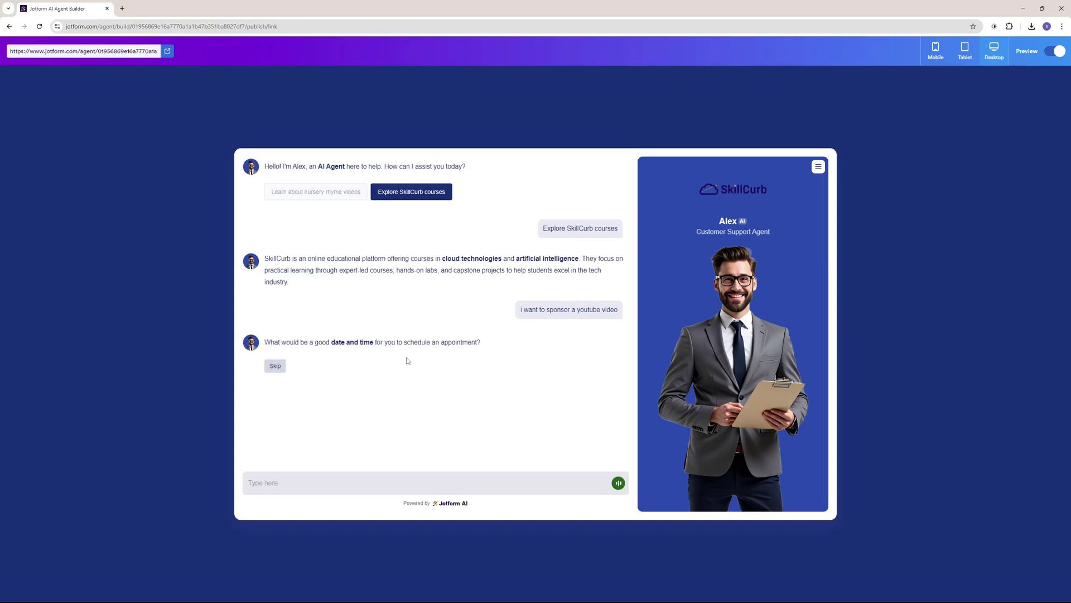
left_click(386, 475)
type("6 march 11 am")
left_click(617, 482)
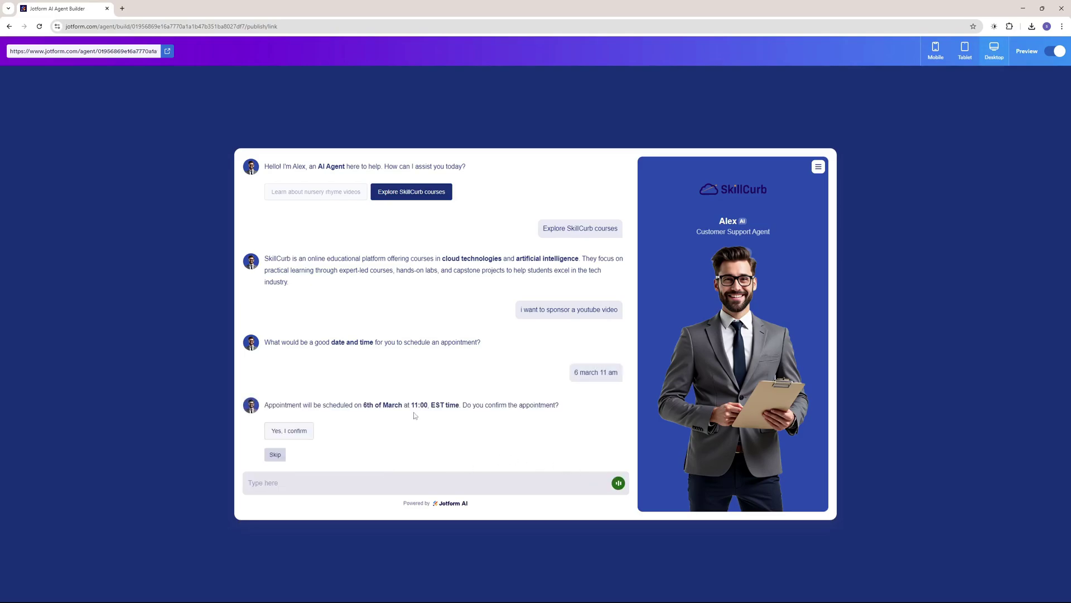
left_click_drag(282, 404, 546, 404)
left_click(466, 431)
left_click(296, 434)
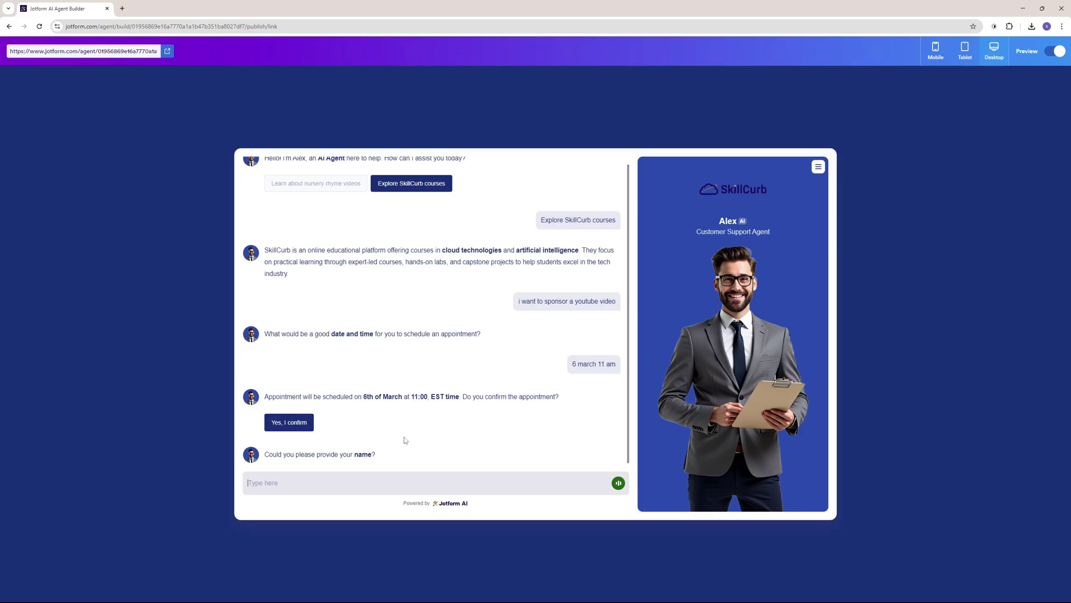
Give Alex the booker's first name, last name and e-mail address.
key("Return")
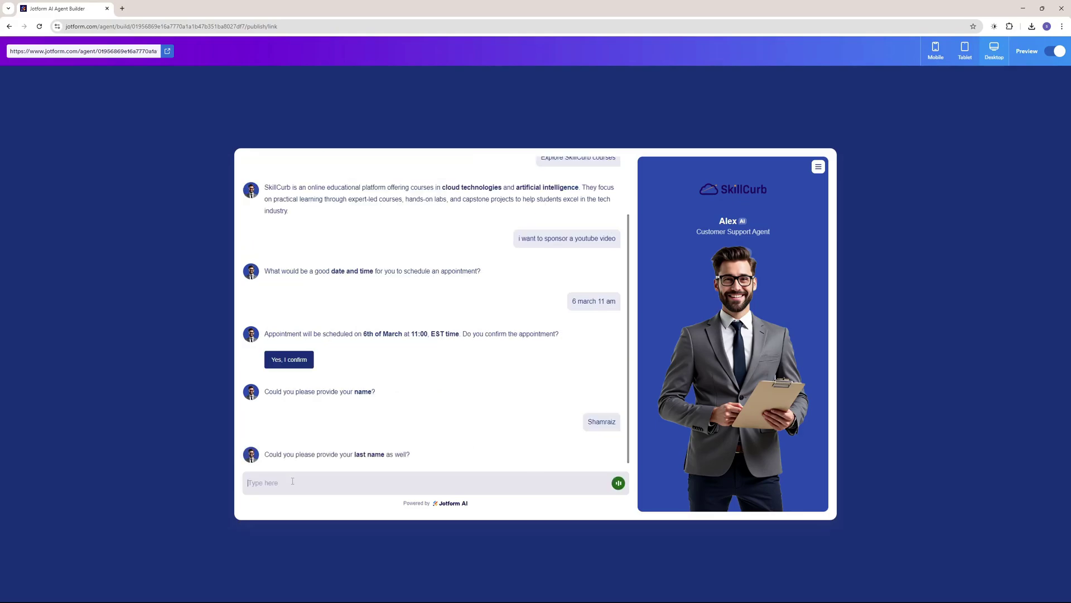
key("Return")
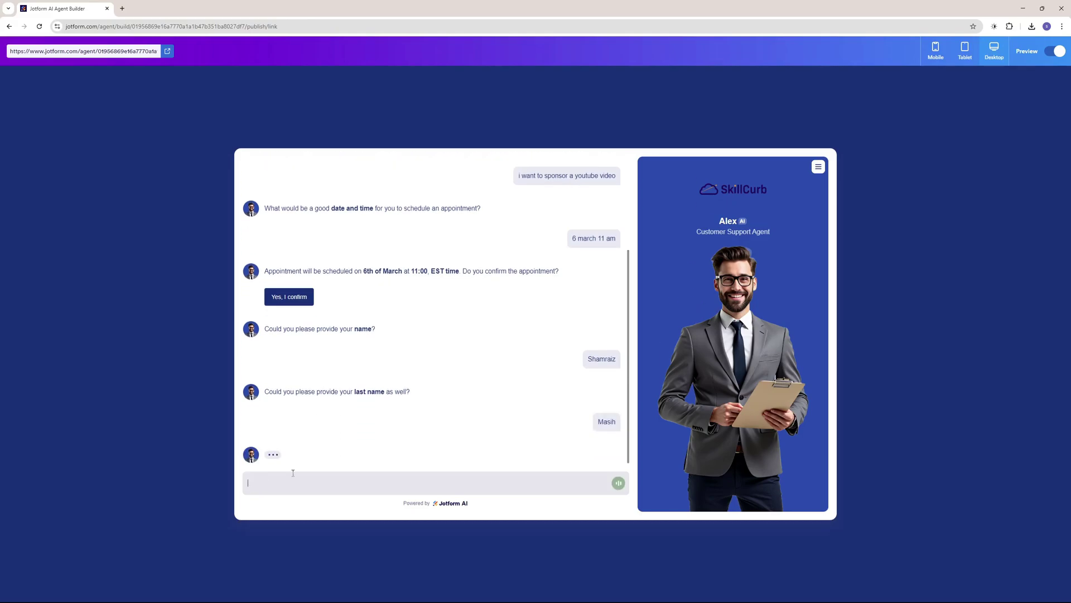
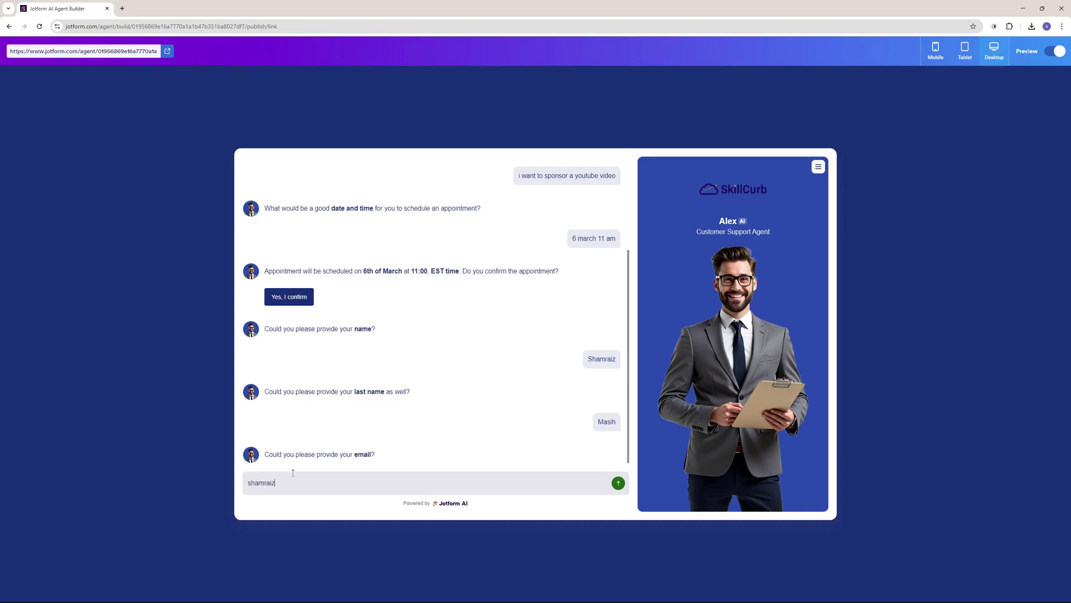
key("Return")
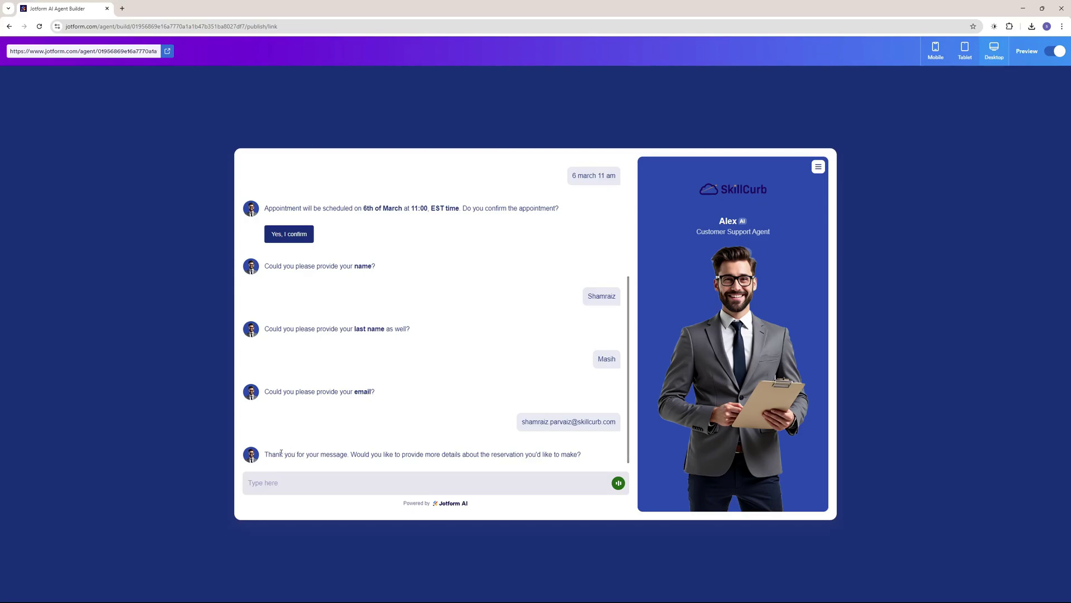
Reply 'that's it' to finish the booking conversation.
left_click_drag(281, 453, 538, 448)
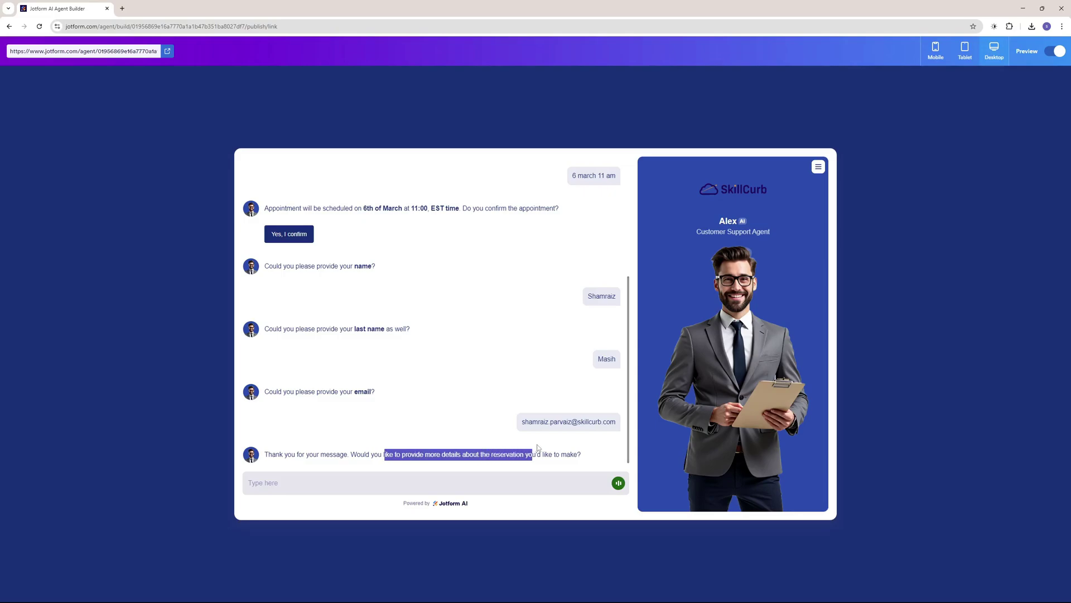
left_click(383, 485)
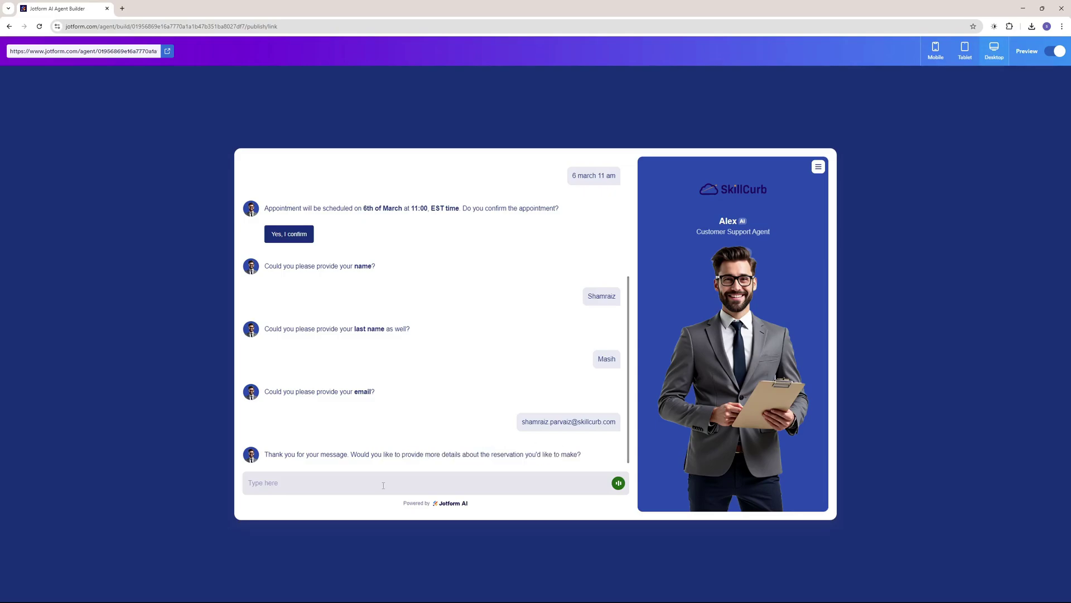
type("that's it")
key("Return")
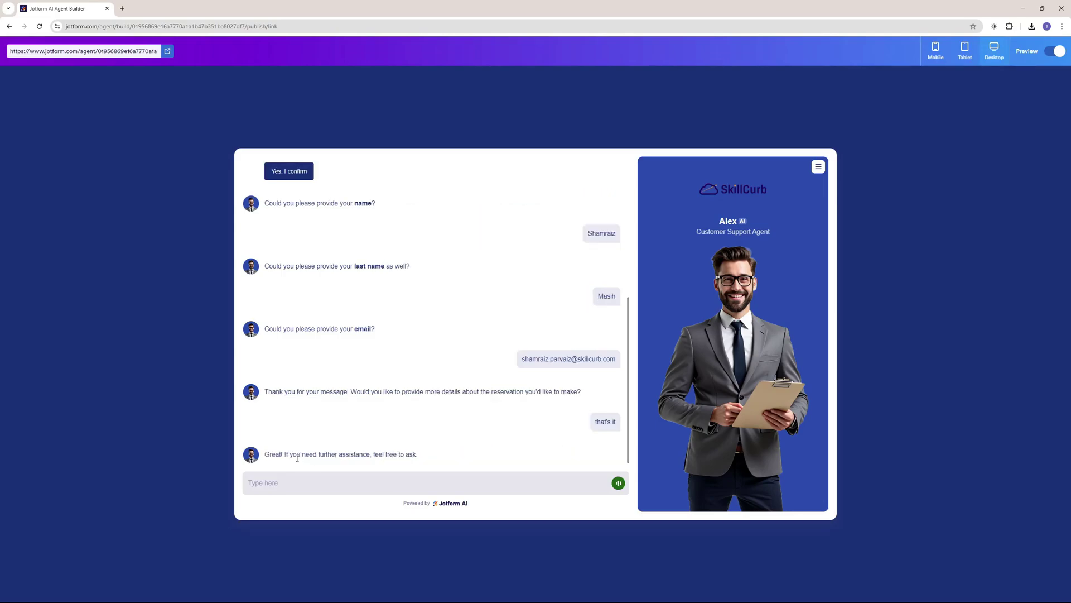
left_click_drag(301, 453, 442, 455)
left_click(396, 452)
left_click(449, 452)
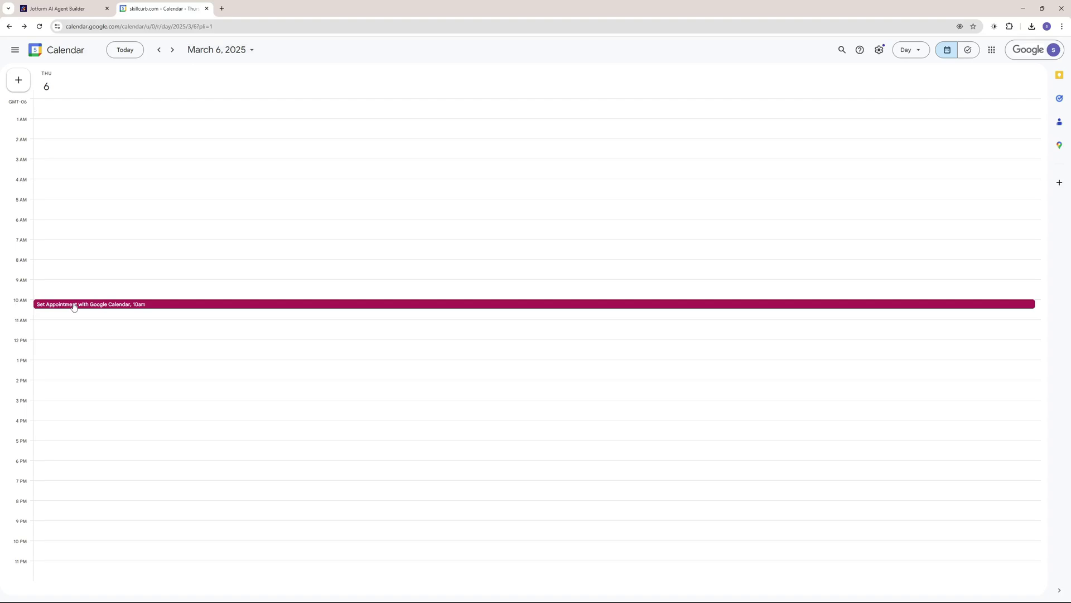
Inspect the guest on the 10am 'Set Appointment with Google Calendar' event, then return to Jotform.
left_click(164, 306)
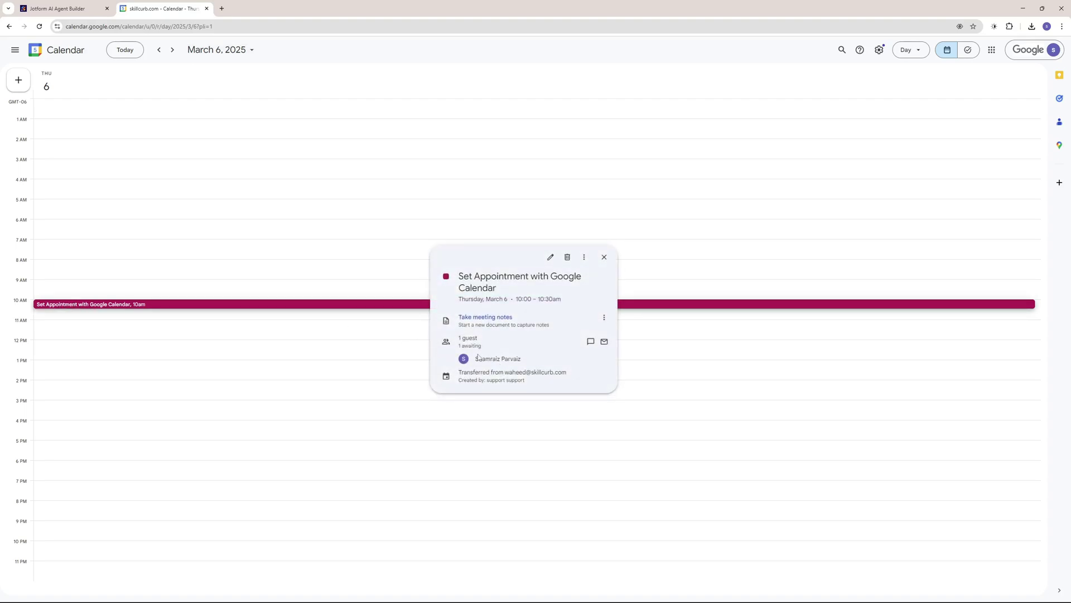
left_click_drag(475, 358, 529, 359)
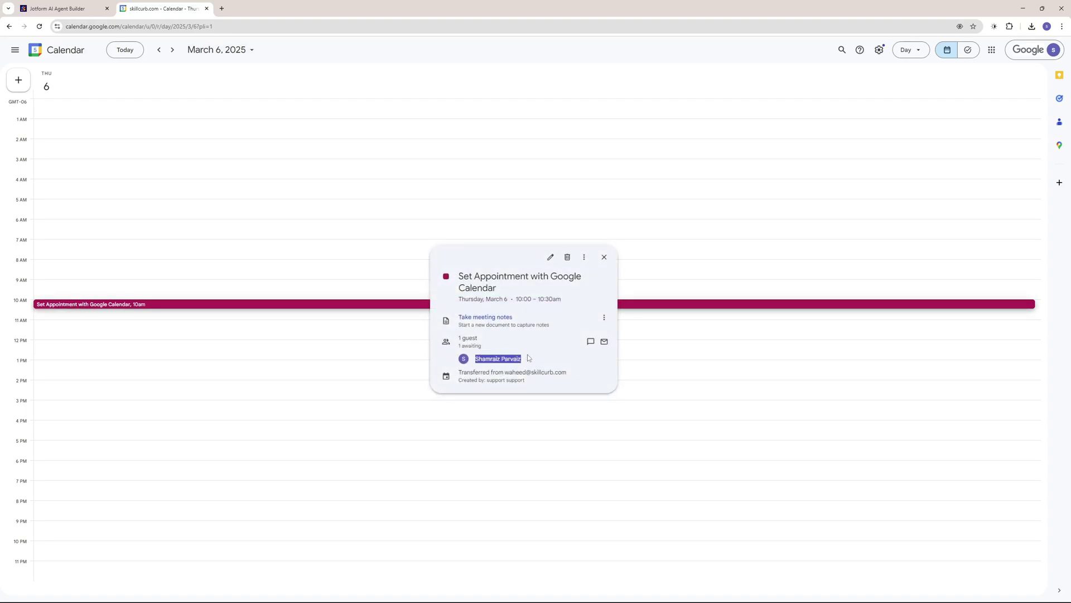
left_click(443, 359)
key("ctrl+shift+Tab")
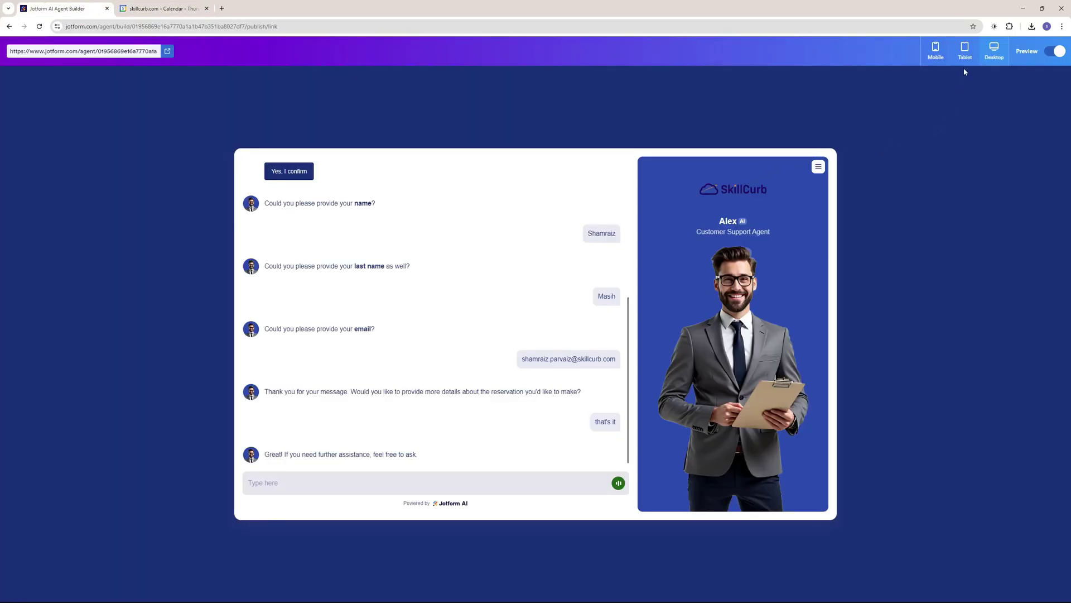
Preview Alex's booking chat in tablet, then mobile layout, scrolling down through the conversation.
left_click(965, 56)
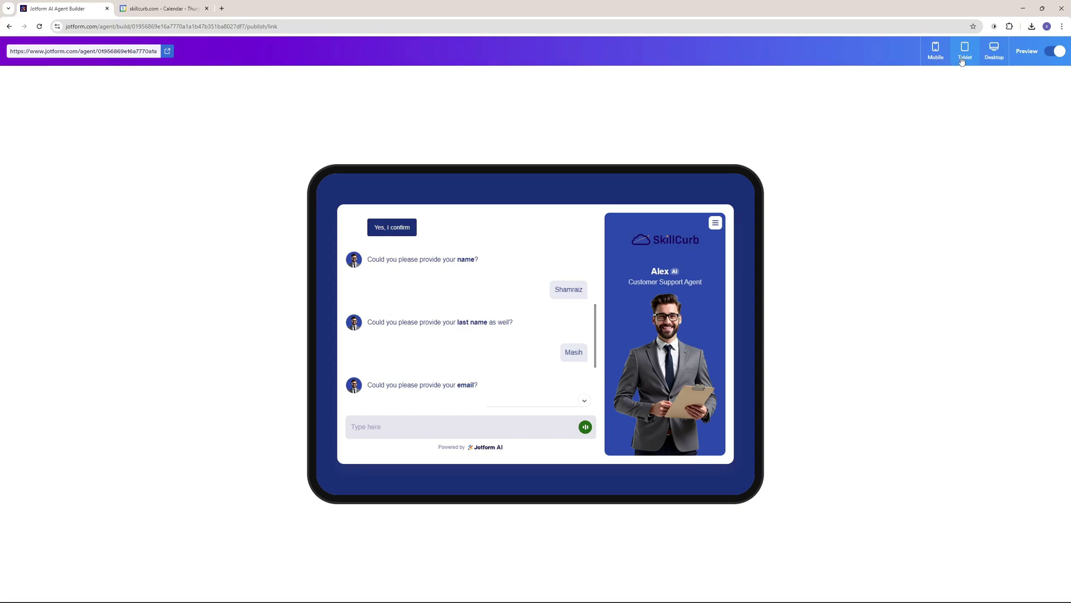
left_click(937, 49)
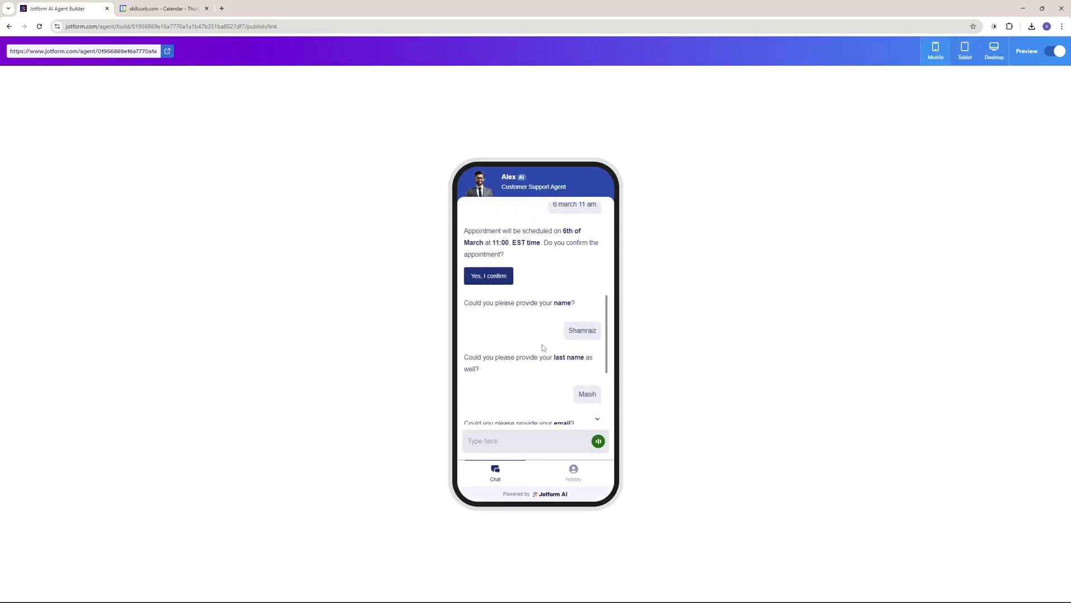
scroll(538, 340, "down", 3)
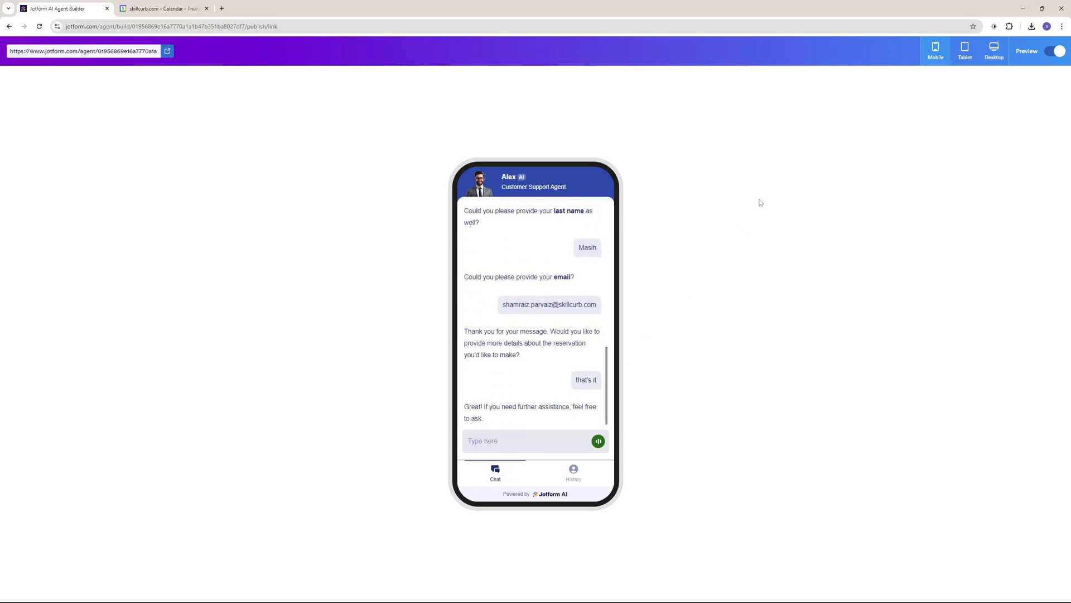
left_click(1055, 51)
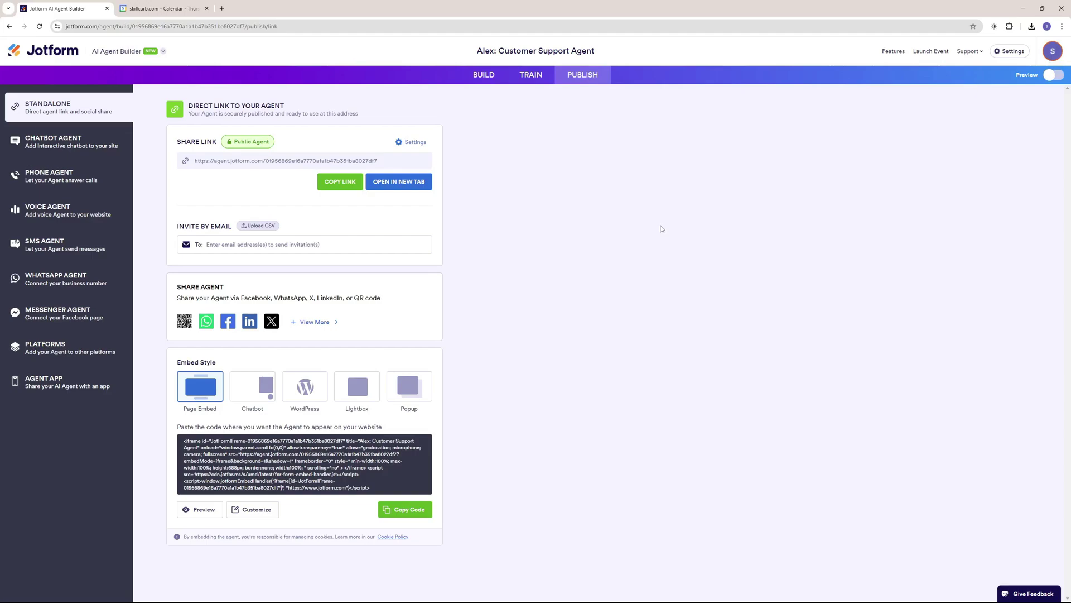